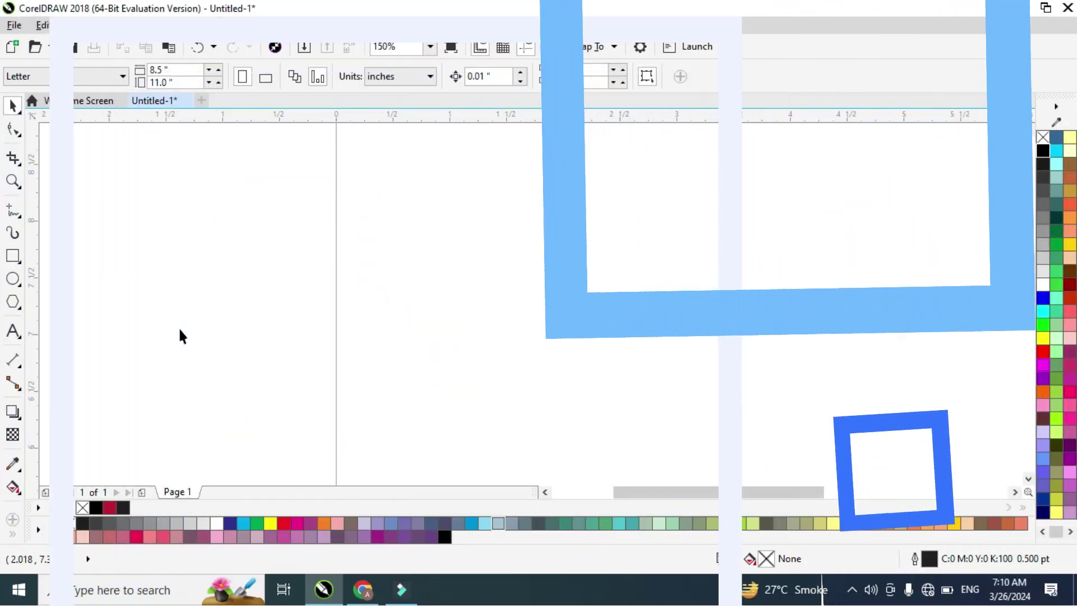
Draw a tall narrow ellipse on the page and give it a solid black fill.
{"action": "left_click", "coordinate": [13, 278]}
{"action": "mouse_move", "coordinate": [378, 189]}
{"action": "left_mouse_down"}
{"action": "mouse_move", "coordinate": [427, 245]}
{"action": "mouse_move", "coordinate": [424, 333]}
{"action": "left_mouse_up"}
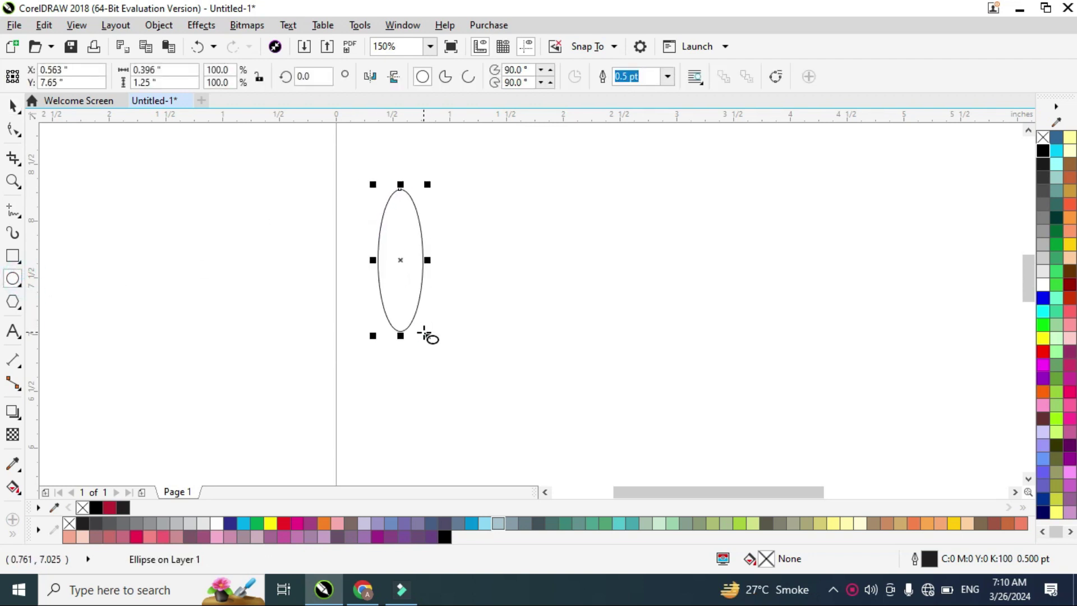
{"action": "left_click", "coordinate": [1044, 152]}
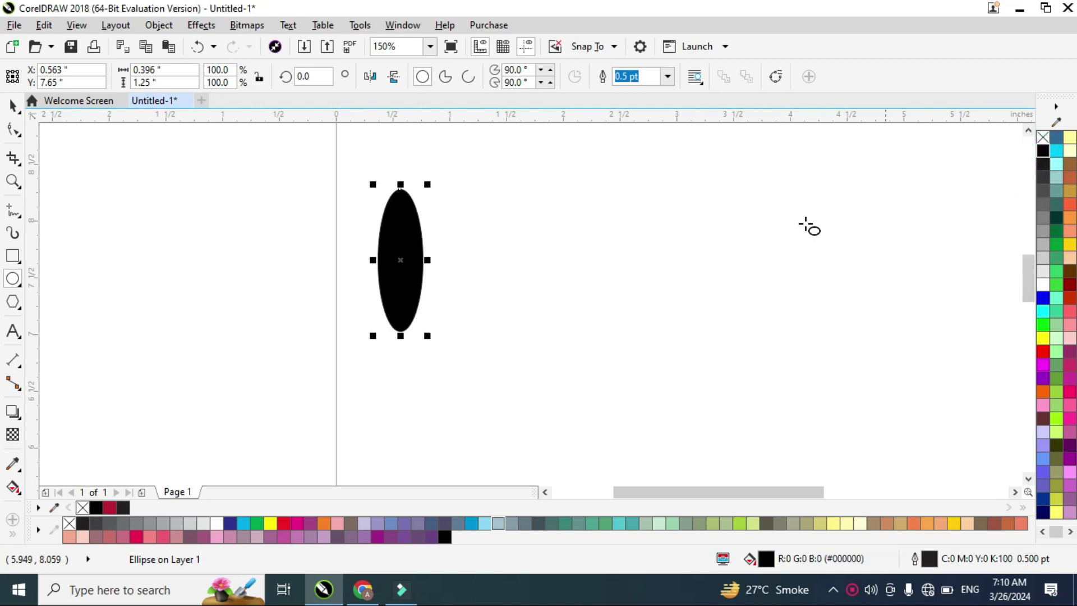
{"action": "left_click", "coordinate": [13, 435]}
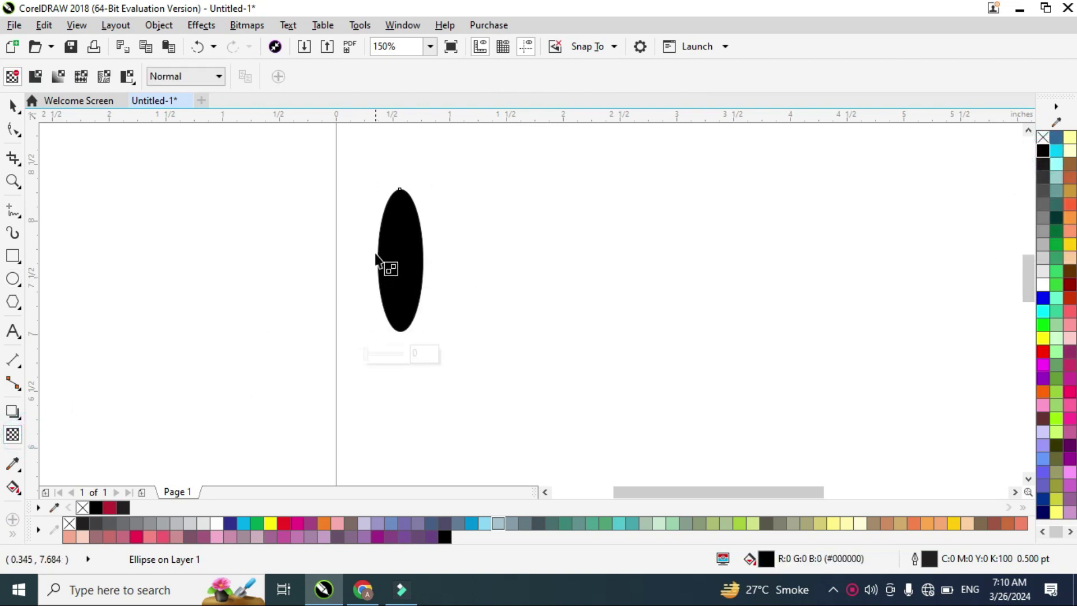
Apply a linear transparency across the black ellipse and set its end point's opacity.
{"action": "left_click_drag", "start_coordinate": [379, 257], "coordinate": [394, 258]}
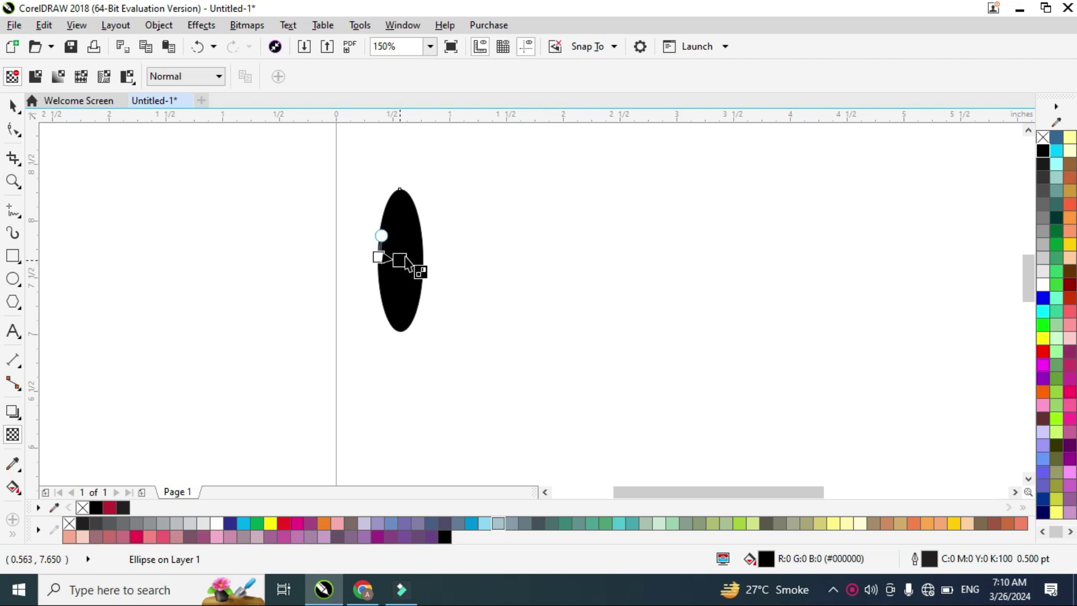
{"action": "left_click_drag", "start_coordinate": [408, 258], "coordinate": [417, 281]}
{"action": "left_click", "coordinate": [404, 283]}
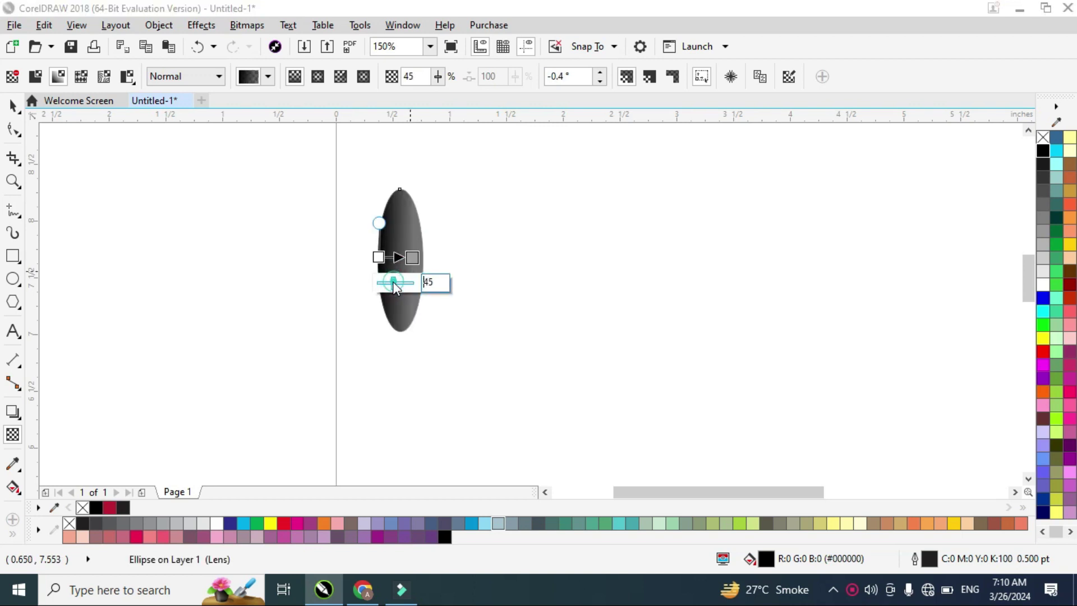
{"action": "left_click", "coordinate": [413, 259]}
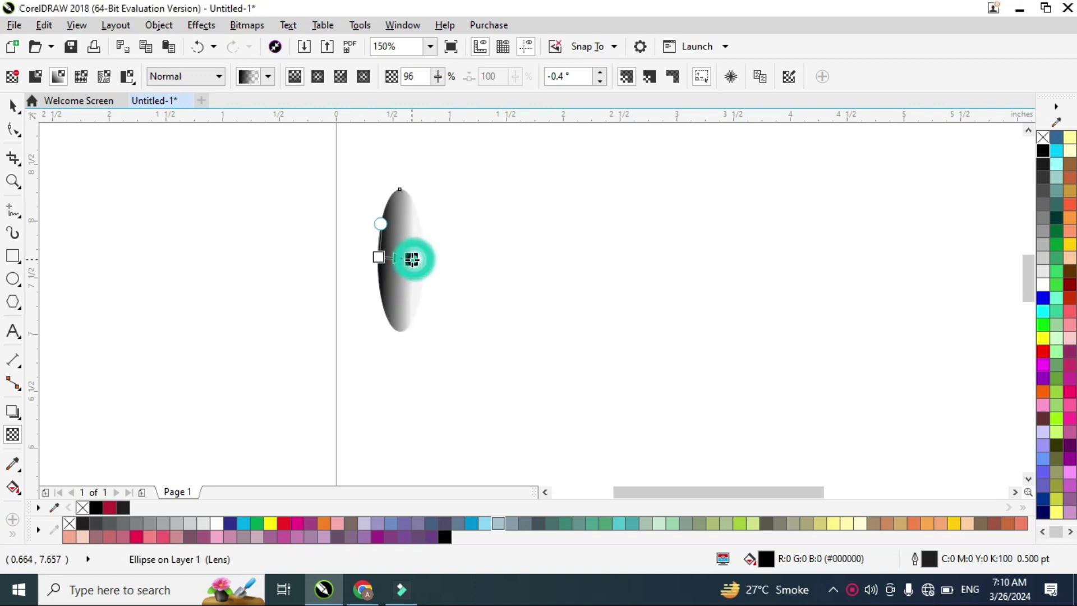
Reposition the transparency end point so the fade runs from the ellipse's left edge.
{"action": "left_click", "coordinate": [411, 260]}
{"action": "mouse_move", "coordinate": [413, 260]}
{"action": "left_mouse_down"}
{"action": "mouse_move", "coordinate": [400, 260]}
{"action": "mouse_move", "coordinate": [415, 258]}
{"action": "left_mouse_up"}
{"action": "left_click", "coordinate": [415, 258]}
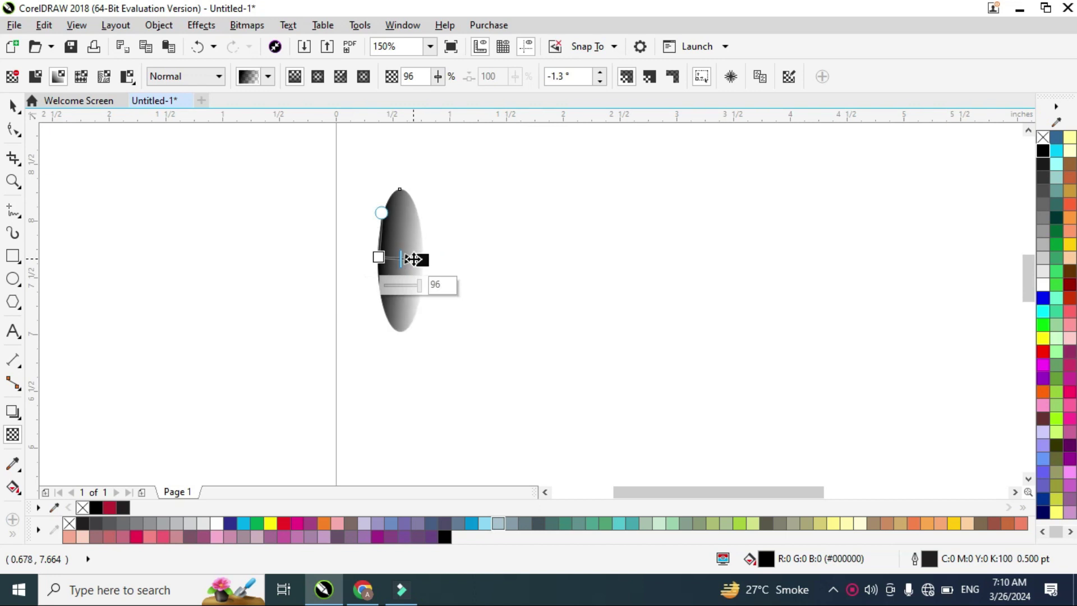
{"action": "scroll", "coordinate": [413, 259], "scroll_direction": "up", "scroll_amount": 2}
{"action": "left_click_drag", "start_coordinate": [433, 261], "coordinate": [403, 256]}
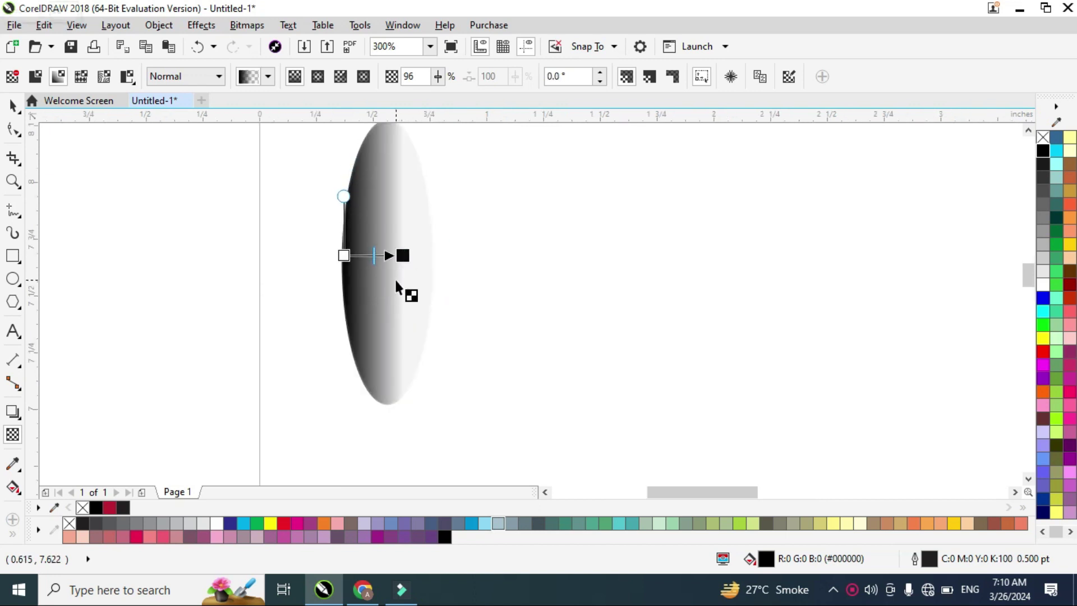
{"action": "scroll", "coordinate": [396, 283], "scroll_direction": "down", "scroll_amount": 1}
{"action": "scroll", "coordinate": [389, 265], "scroll_direction": "up", "scroll_amount": 1}
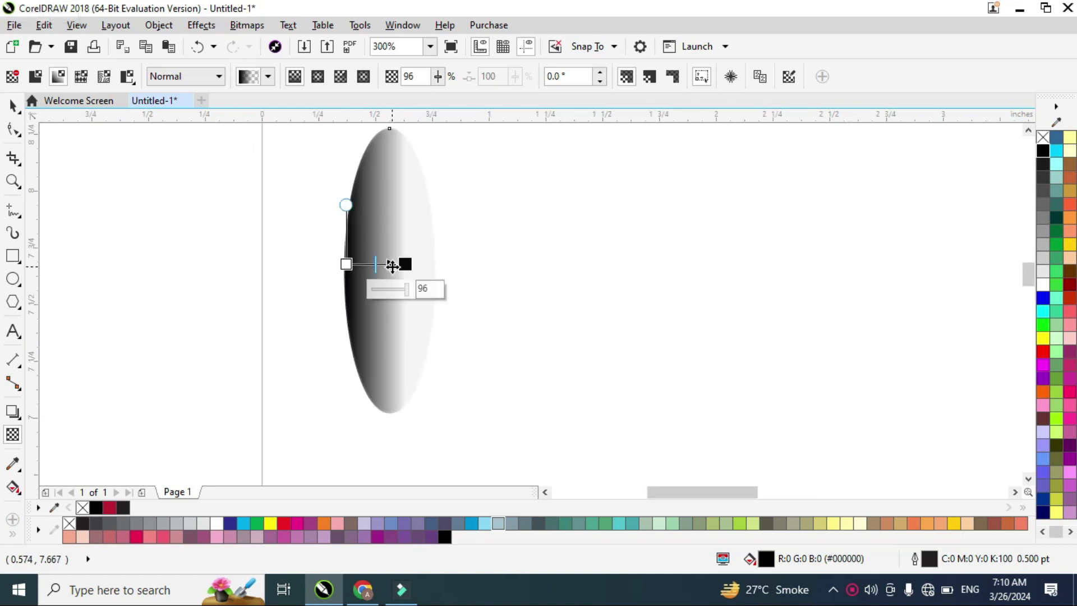
{"action": "left_click", "coordinate": [13, 107]}
Drop a horizontally mirrored copy of the faded ellipse and nudge it left to overlap the original.
{"action": "scroll", "coordinate": [310, 226], "scroll_direction": "down", "scroll_amount": 1}
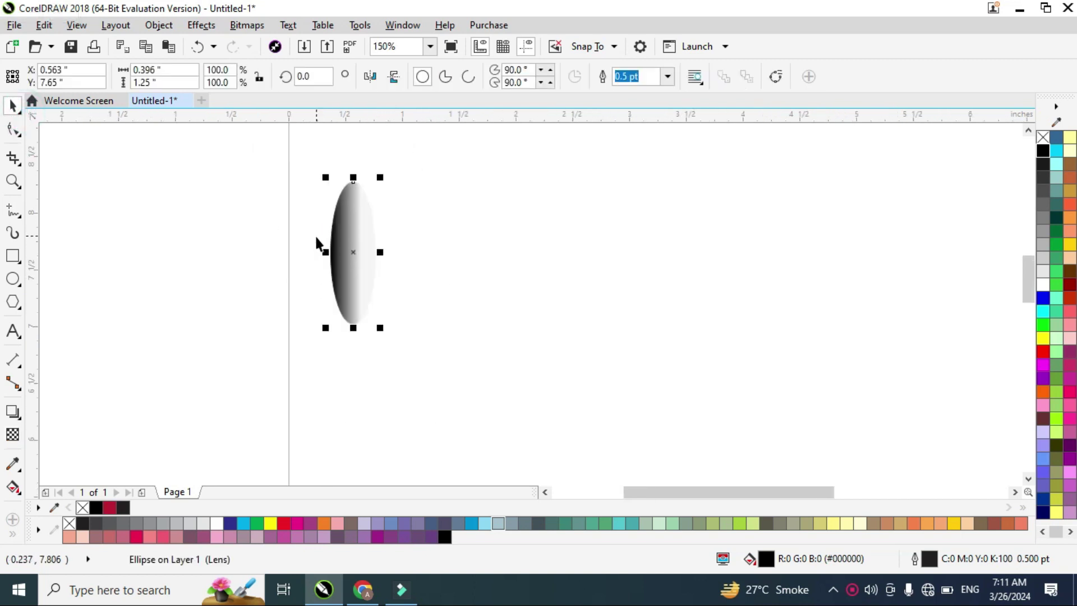
{"action": "left_click_drag", "start_coordinate": [325, 254], "coordinate": [349, 386]}
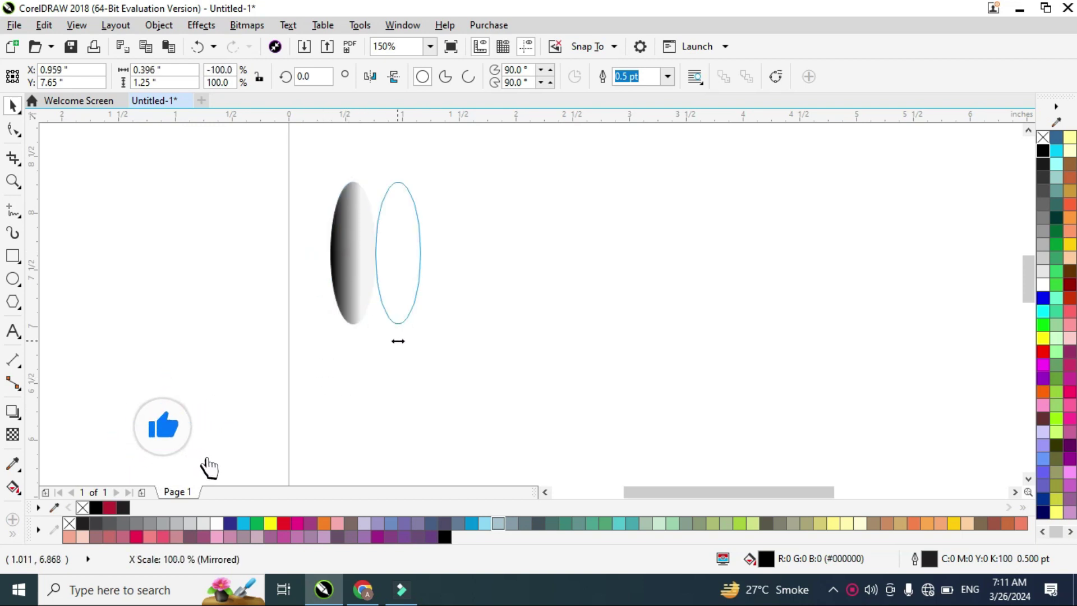
{"action": "left_click_drag", "start_coordinate": [349, 386], "coordinate": [398, 338]}
{"action": "key", "text": "Left"}
{"action": "key", "text": "Left"}
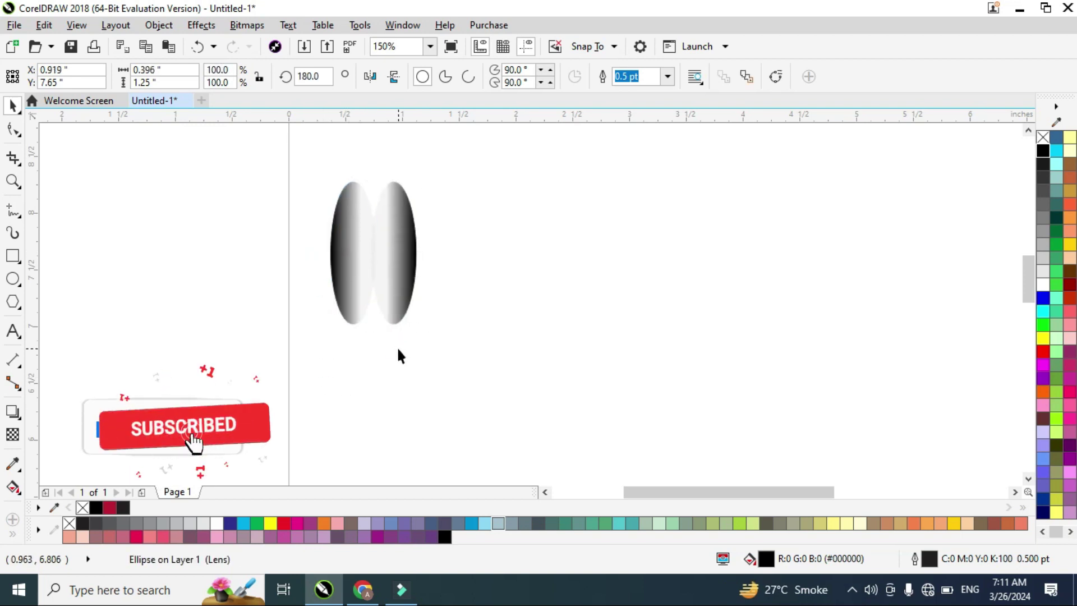
{"action": "key", "text": "Left"}
{"action": "key", "text": "Left"}
{"action": "key", "text": "Left"}
{"action": "key", "text": "Left"}
{"action": "key", "text": "Left"}
{"action": "key", "text": "Left"}
{"action": "key", "text": "Left"}
{"action": "key", "text": "Left"}
{"action": "key", "text": "Left"}
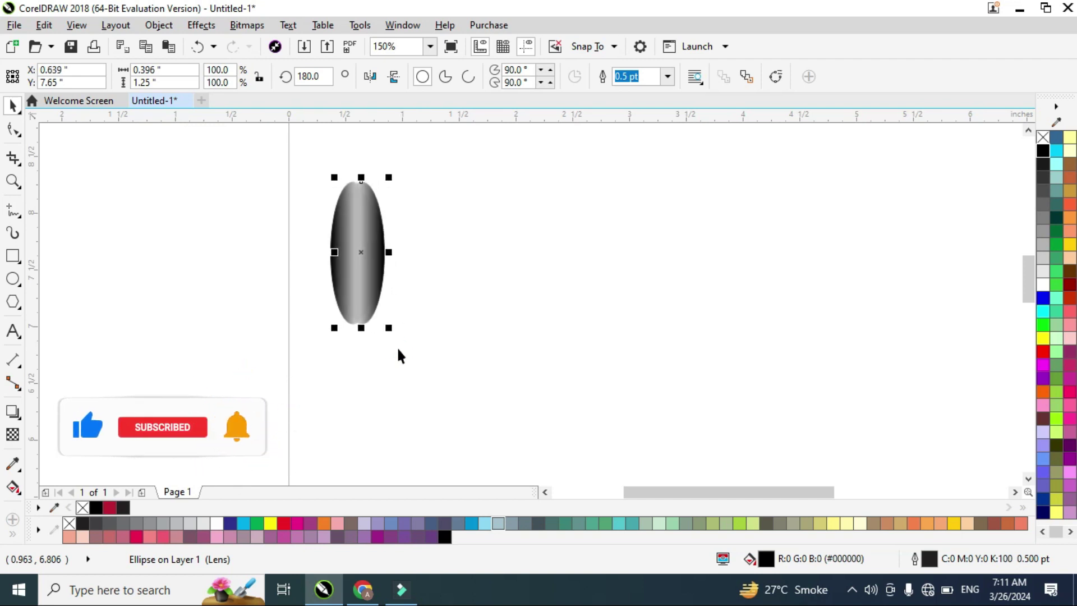
{"action": "key", "text": "Left"}
{"action": "key", "text": "Left"}
{"action": "key", "text": "Left"}
{"action": "key", "text": "Left"}
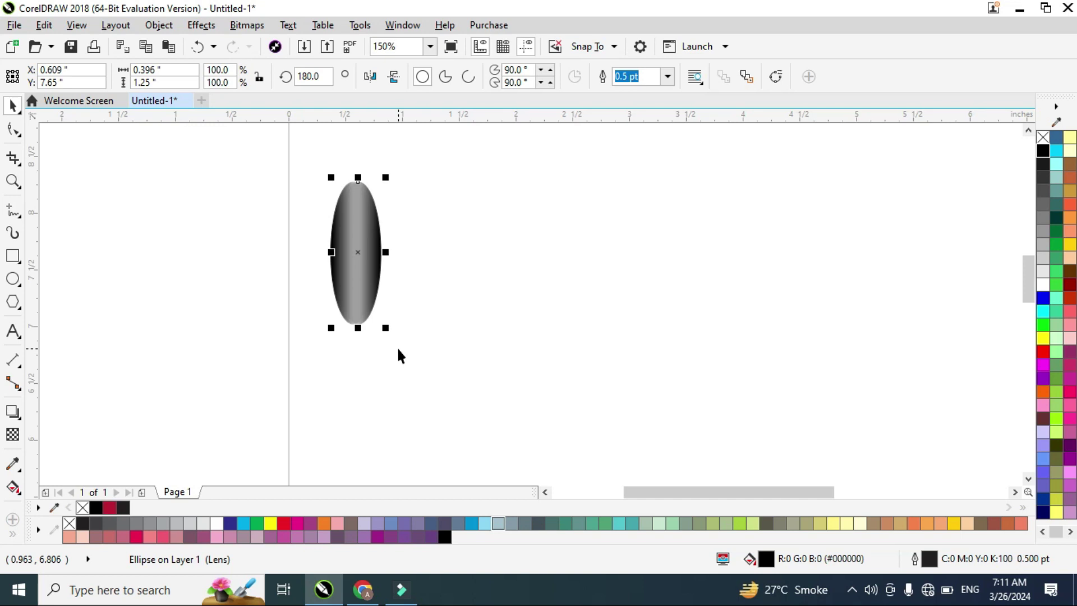
{"action": "key", "text": "Left"}
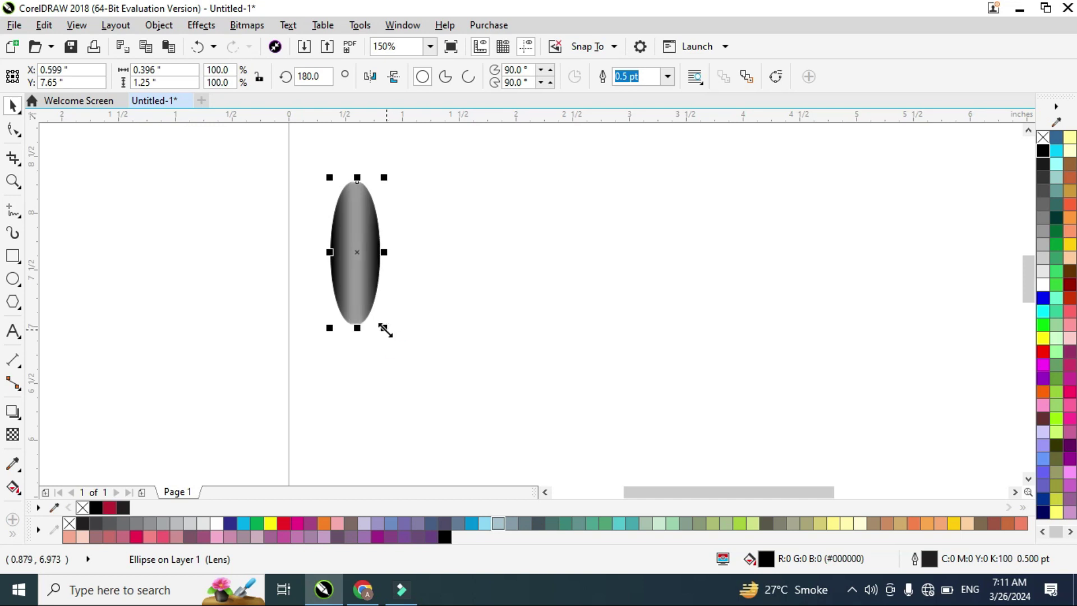
Group both ellipse halves into one petal and move its rotation centre to the bottom tip.
{"action": "left_click", "coordinate": [284, 230]}
{"action": "left_click_drag", "start_coordinate": [291, 160], "coordinate": [435, 376]}
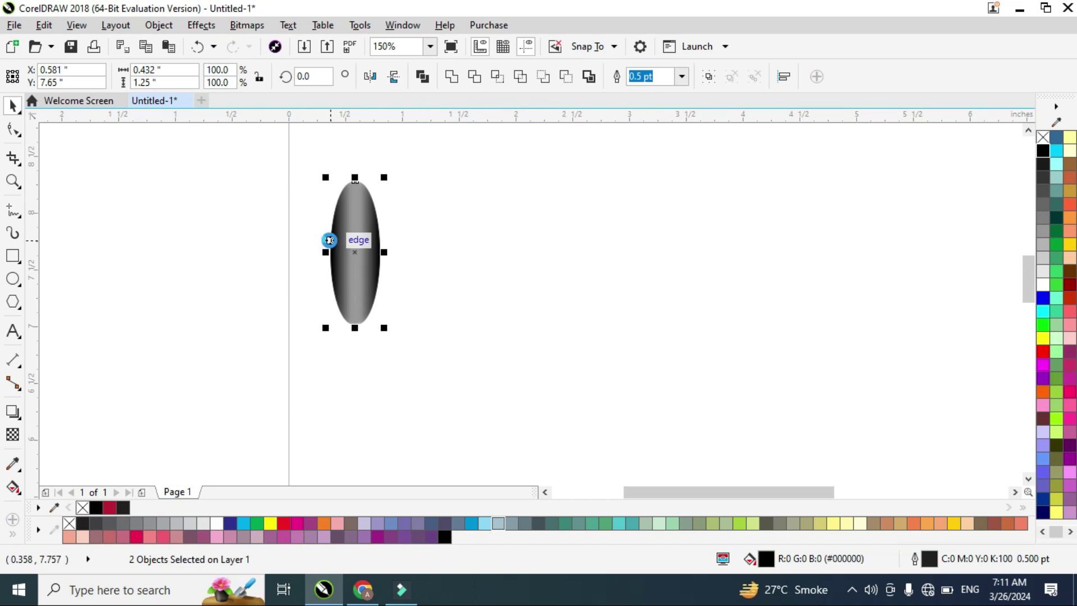
{"action": "key", "text": "ctrl+g"}
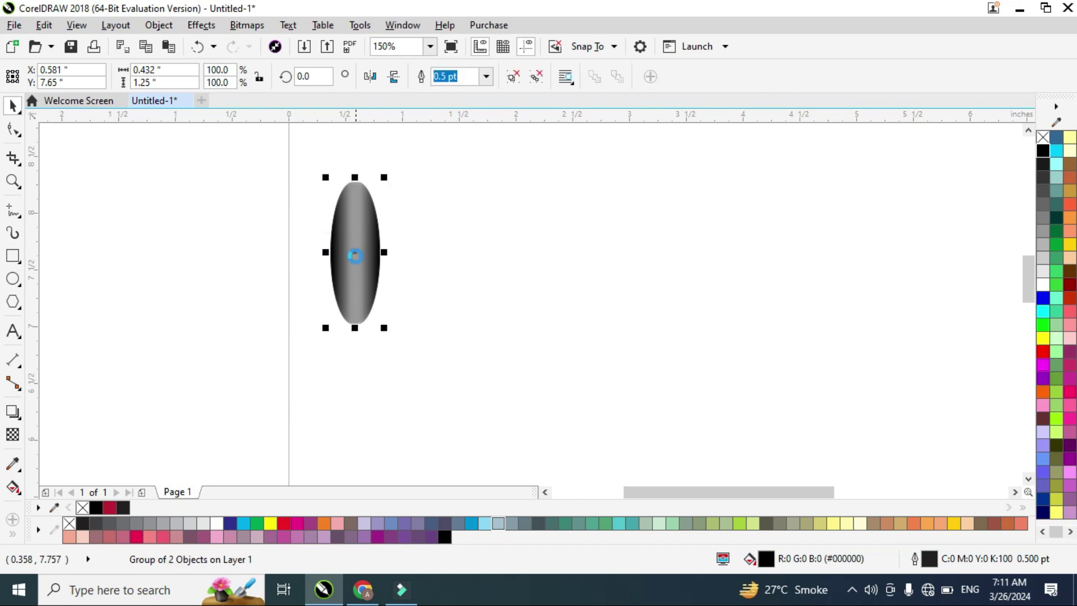
{"action": "left_click", "coordinate": [350, 221]}
{"action": "left_click_drag", "start_coordinate": [359, 304], "coordinate": [357, 324]}
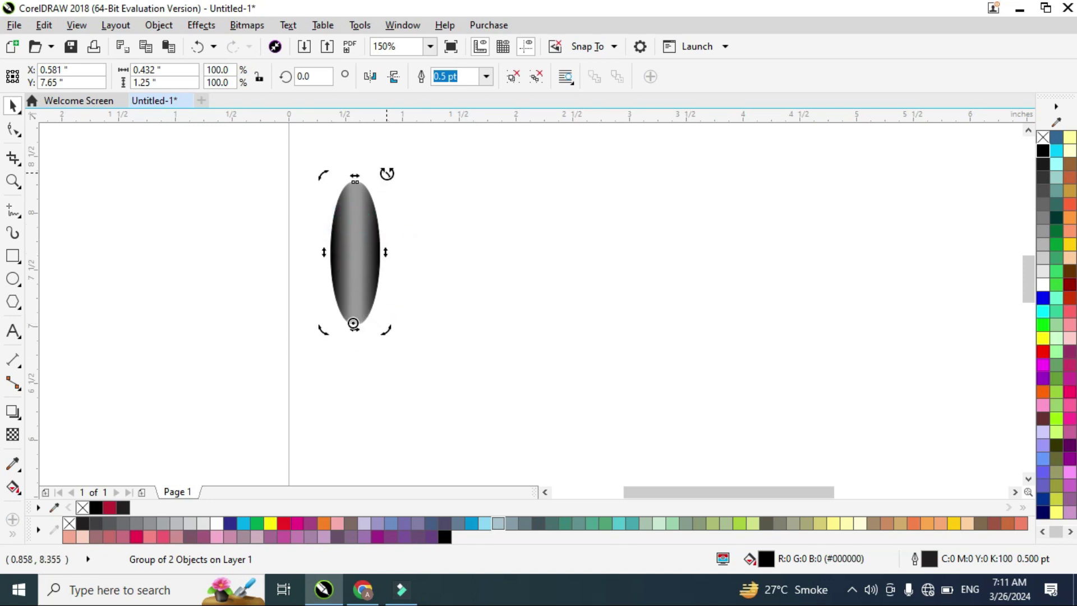
Rotate a copy of the petal around its base and repeat it four times with Ctrl+R.
{"action": "left_click_drag", "start_coordinate": [386, 175], "coordinate": [417, 192]}
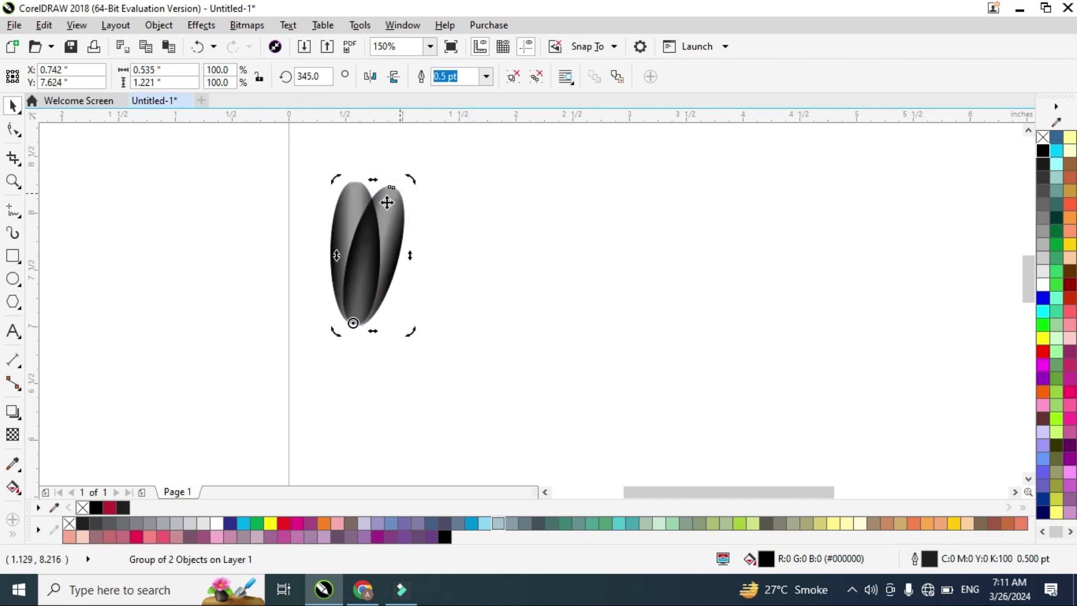
{"action": "key", "text": "ctrl+r"}
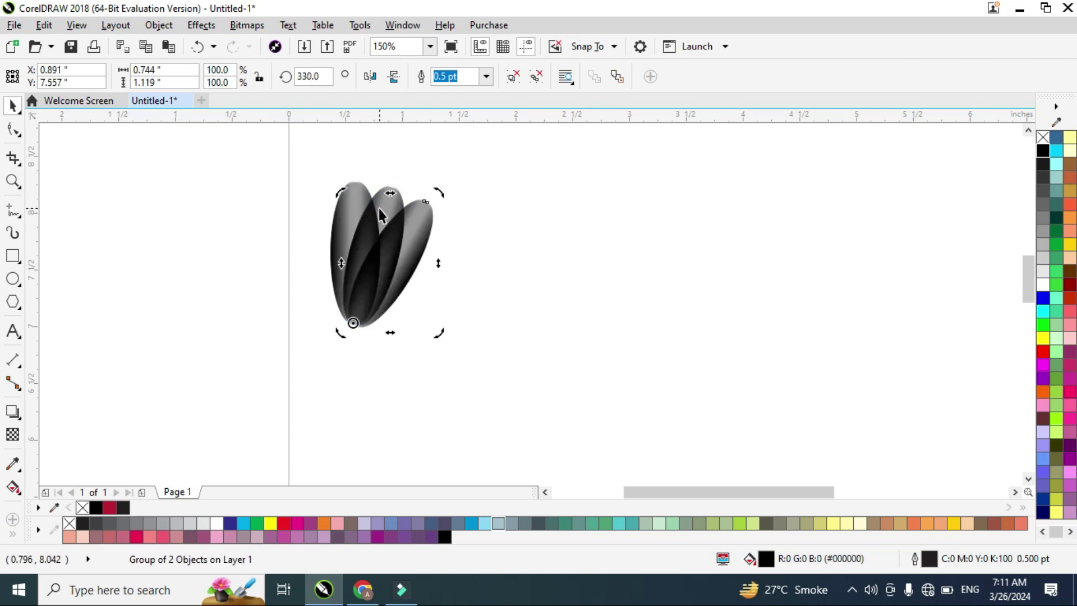
{"action": "key", "text": "ctrl+r"}
{"action": "key", "text": "ctrl+r"}
{"action": "key", "text": "ctrl+r"}
{"action": "key", "text": "ctrl+r"}
{"action": "key", "text": "ctrl+r"}
{"action": "key", "text": "ctrl+r"}
{"action": "key", "text": "ctrl+r"}
{"action": "key", "text": "ctrl+r"}
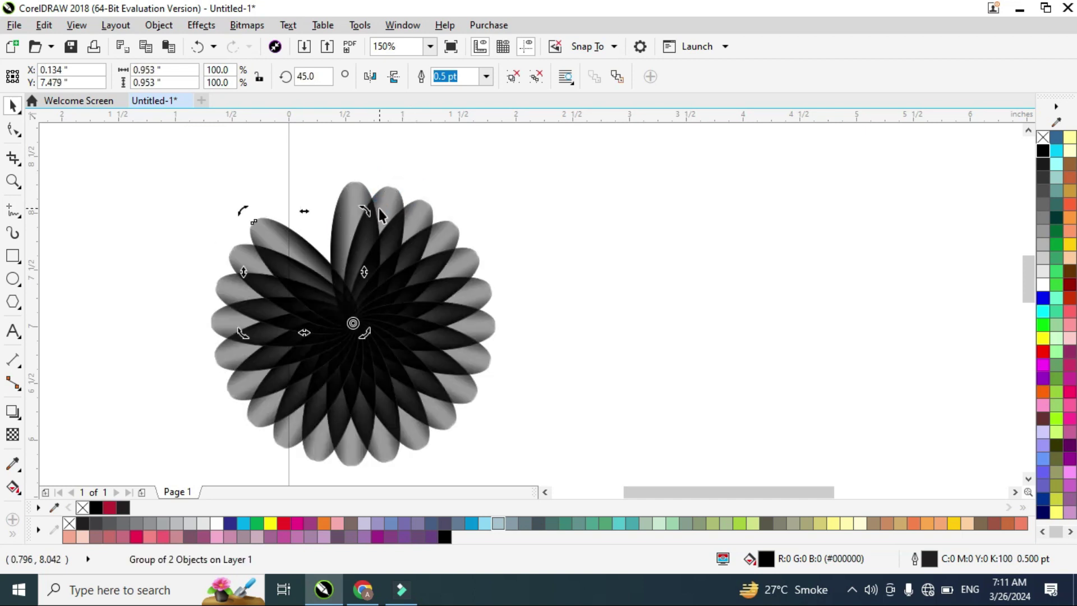
{"action": "key", "text": "ctrl+r"}
{"action": "key", "text": "ctrl+r"}
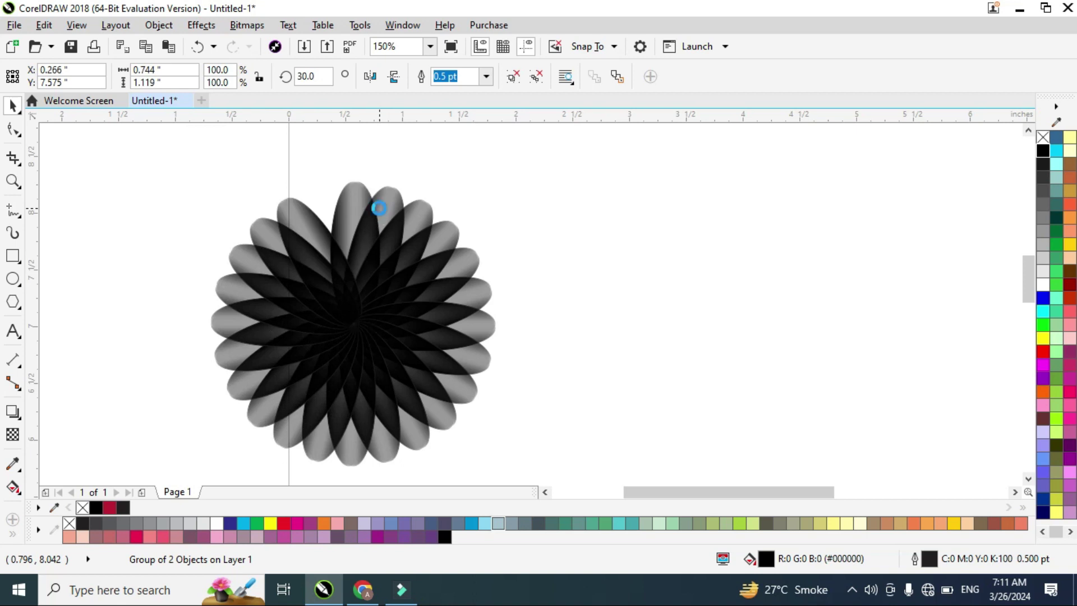
{"action": "key", "text": "ctrl+r"}
{"action": "left_click", "coordinate": [158, 185]}
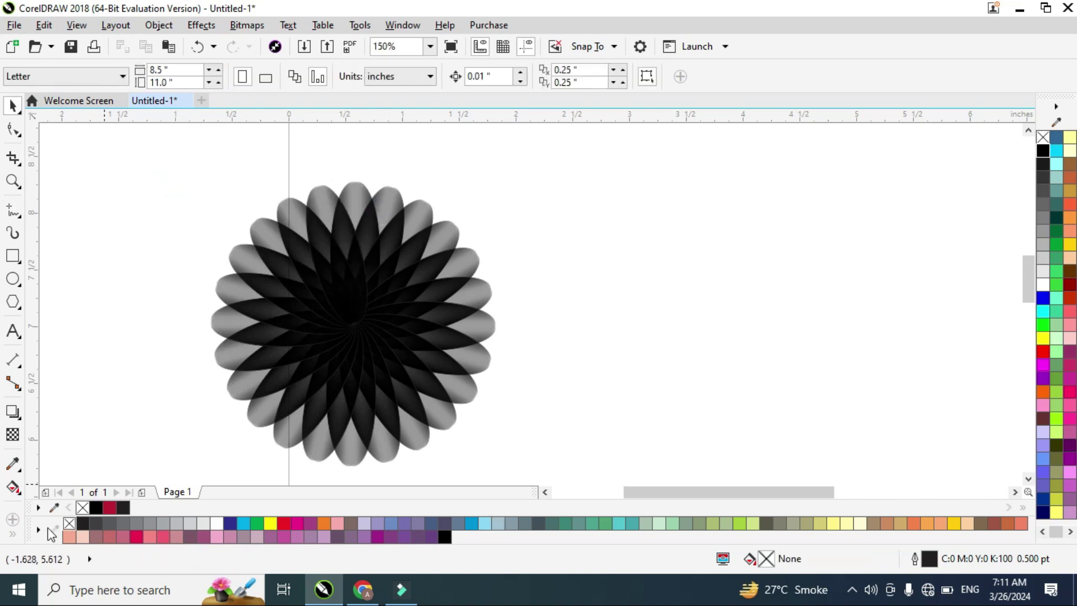
Smart Fill the outer petal overlaps crimson from the upper left round to the right side.
{"action": "left_click", "coordinate": [12, 535]}
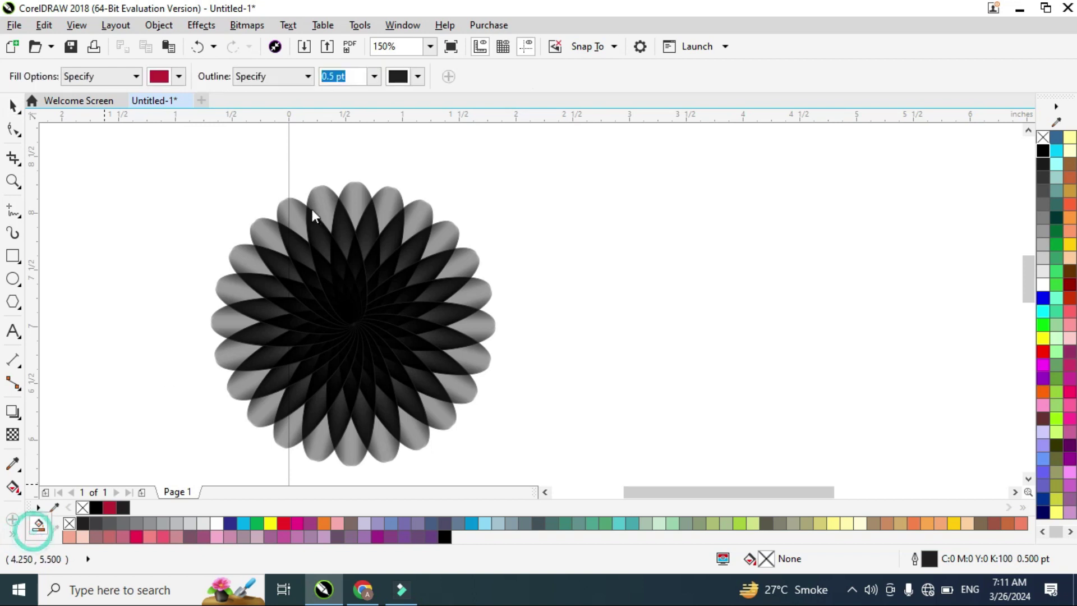
{"action": "left_click", "coordinate": [272, 263]}
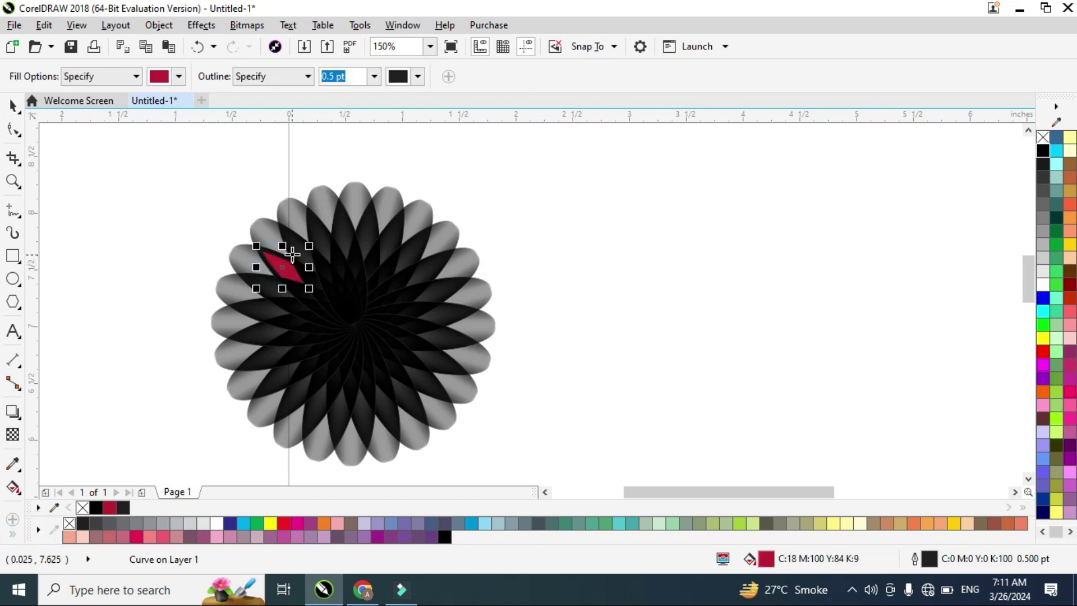
{"action": "left_click", "coordinate": [296, 254]}
{"action": "left_click", "coordinate": [323, 235]}
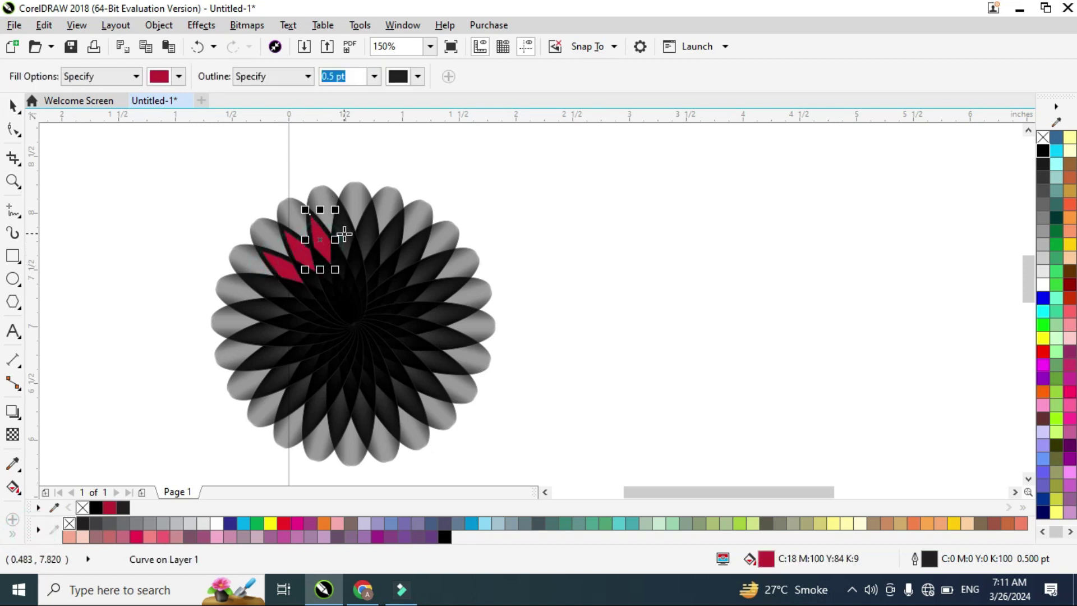
{"action": "left_click", "coordinate": [344, 234]}
{"action": "left_click", "coordinate": [369, 242]}
{"action": "left_click", "coordinate": [404, 248]}
{"action": "left_click", "coordinate": [425, 274]}
{"action": "left_click", "coordinate": [443, 292]}
{"action": "left_click", "coordinate": [446, 313]}
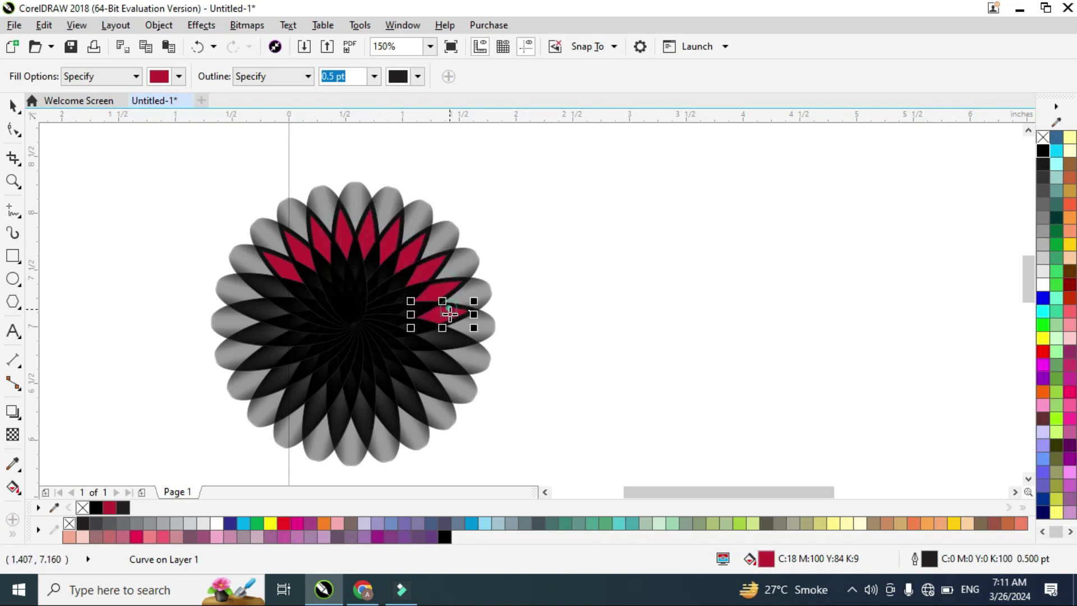
{"action": "left_click", "coordinate": [442, 347]}
Fill the remaining outer overlaps crimson across the bottom and left side, then deselect.
{"action": "left_click", "coordinate": [438, 360]}
{"action": "left_click", "coordinate": [422, 380]}
{"action": "left_click", "coordinate": [401, 397]}
{"action": "left_click", "coordinate": [364, 412]}
{"action": "left_click", "coordinate": [312, 402]}
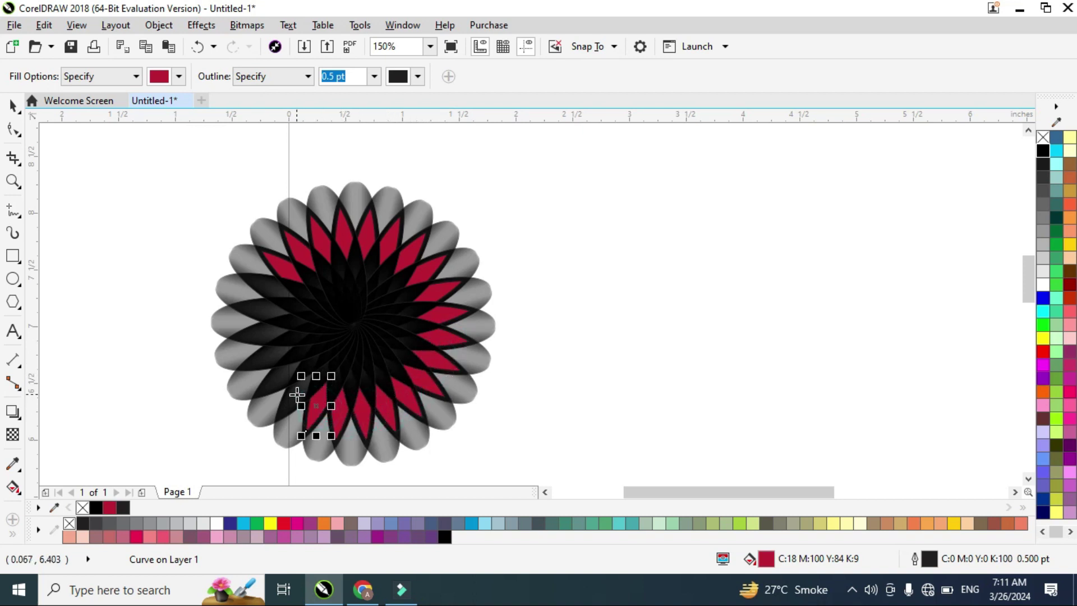
{"action": "left_click", "coordinate": [279, 374]}
{"action": "left_click", "coordinate": [264, 352]}
{"action": "left_click", "coordinate": [260, 331]}
{"action": "left_click", "coordinate": [259, 309]}
{"action": "left_click", "coordinate": [264, 285]}
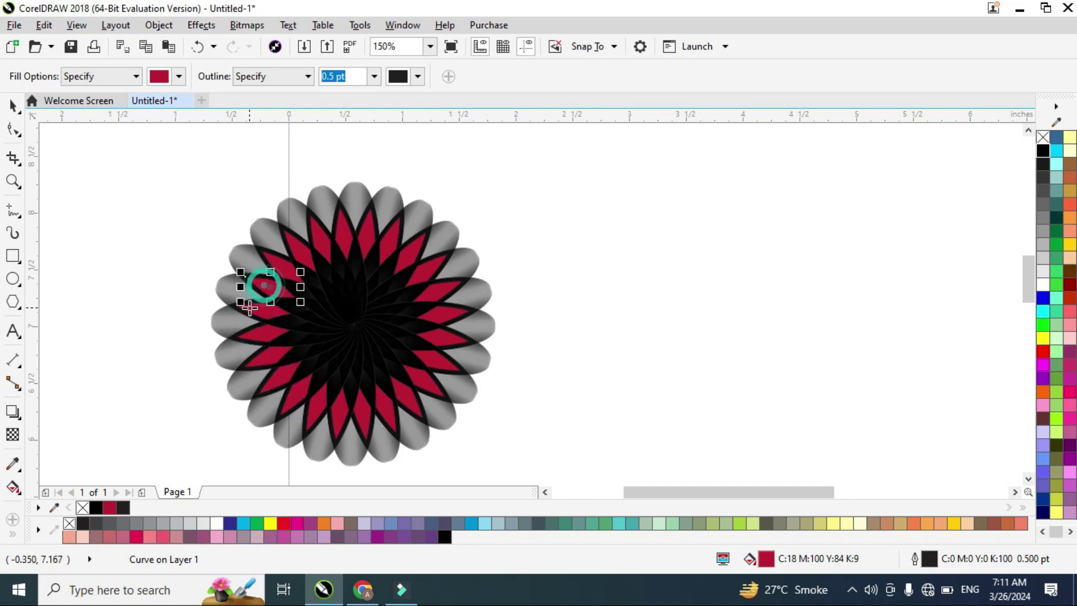
{"action": "left_click", "coordinate": [11, 109]}
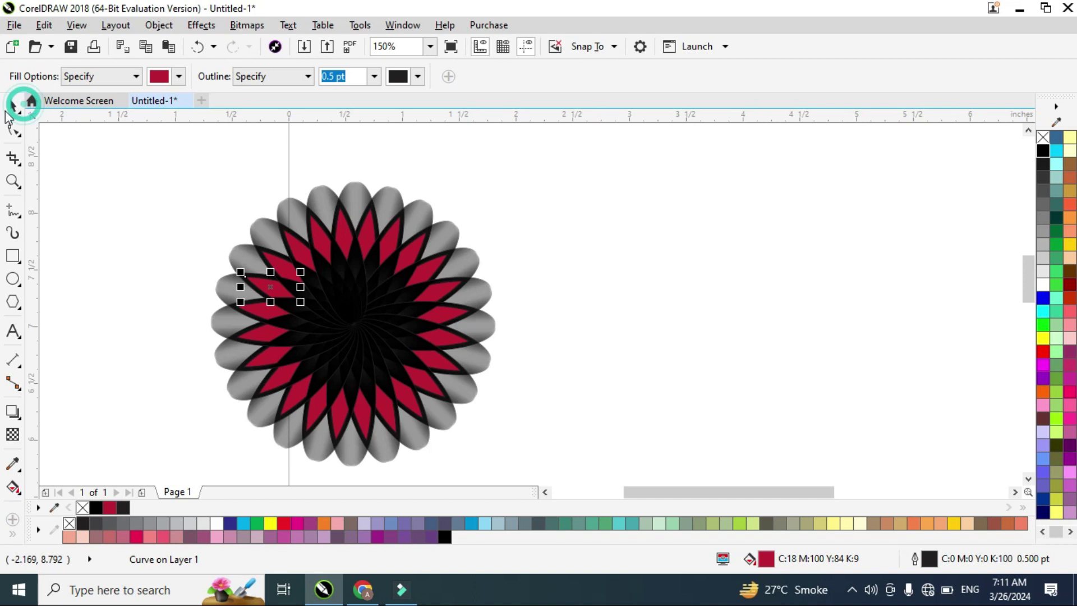
{"action": "left_click", "coordinate": [118, 205]}
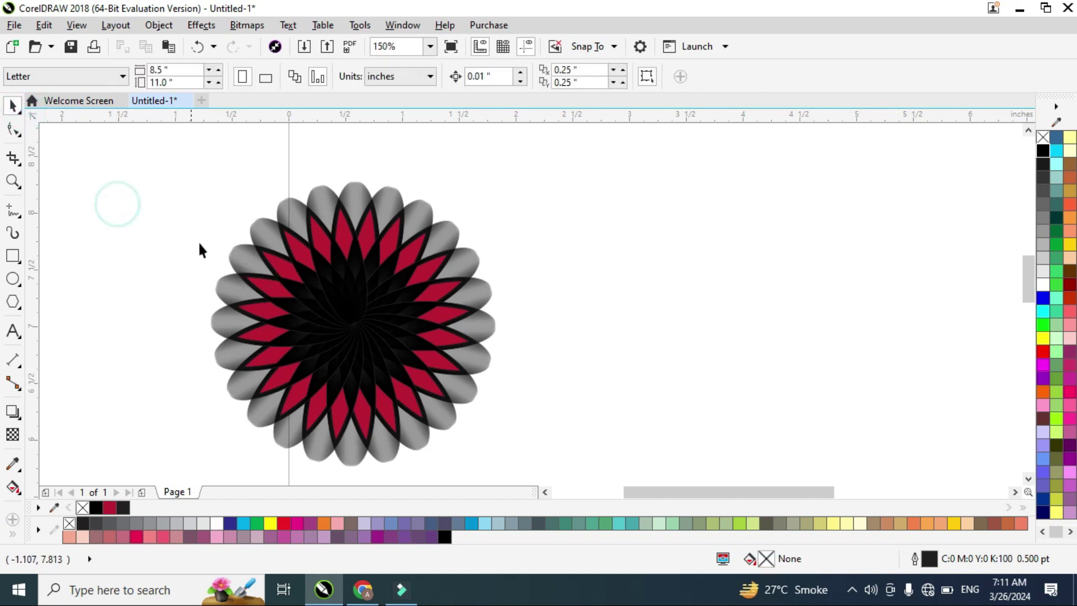
Shift-select the crimson intersections down the left side and along the bottom.
{"action": "left_click", "coordinate": [287, 276]}
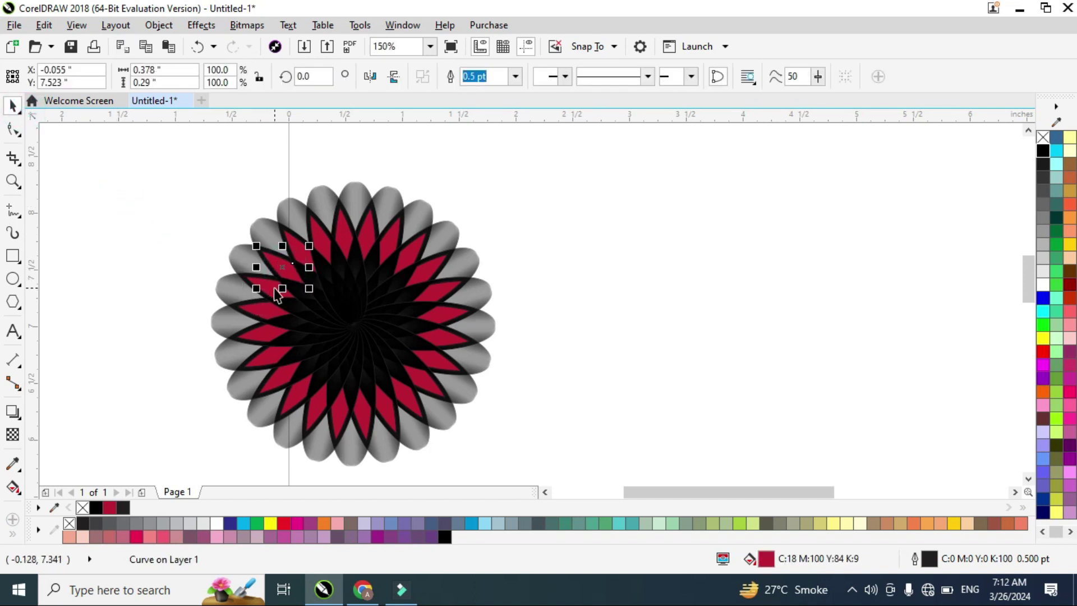
{"action": "left_click", "coordinate": [276, 293], "text": "shift"}
{"action": "left_click", "coordinate": [262, 332], "text": "shift"}
{"action": "left_click", "coordinate": [264, 355], "text": "shift"}
{"action": "left_click", "coordinate": [281, 378], "text": "shift"}
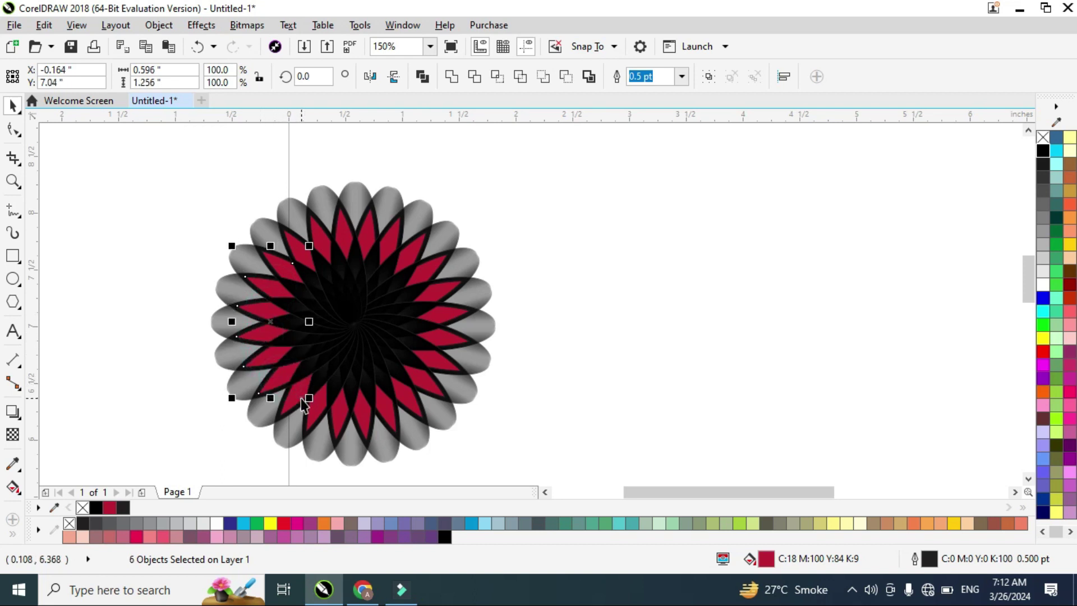
{"action": "left_click", "coordinate": [318, 414], "text": "shift"}
{"action": "left_click", "coordinate": [337, 414], "text": "shift"}
{"action": "left_click", "coordinate": [368, 418], "text": "shift"}
{"action": "left_click", "coordinate": [384, 409], "text": "shift"}
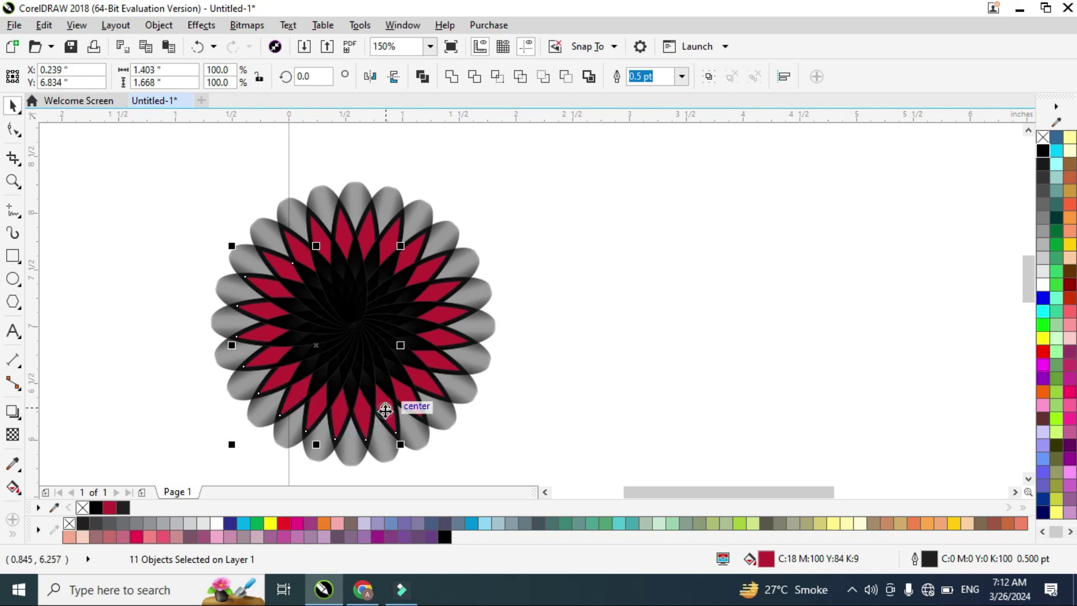
{"action": "left_click", "coordinate": [412, 399], "text": "shift"}
Add the remaining crimson intersections on the right side and top to the selection.
{"action": "left_click", "coordinate": [425, 384], "text": "shift"}
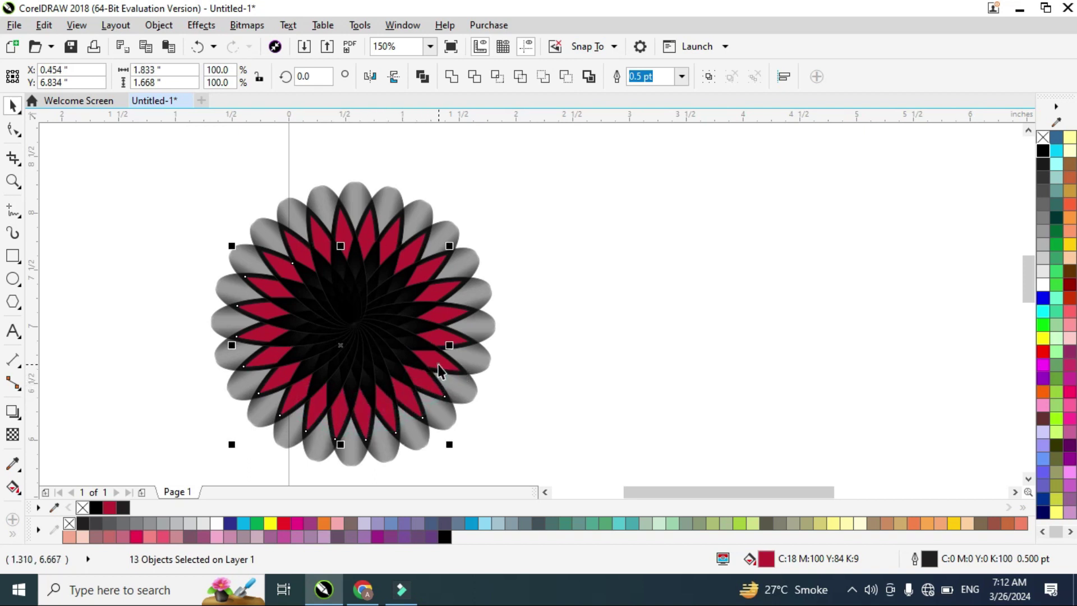
{"action": "left_click", "coordinate": [443, 349], "text": "shift"}
{"action": "left_click", "coordinate": [443, 325], "text": "shift"}
{"action": "left_click", "coordinate": [439, 306], "text": "shift"}
{"action": "left_click", "coordinate": [429, 275], "text": "shift"}
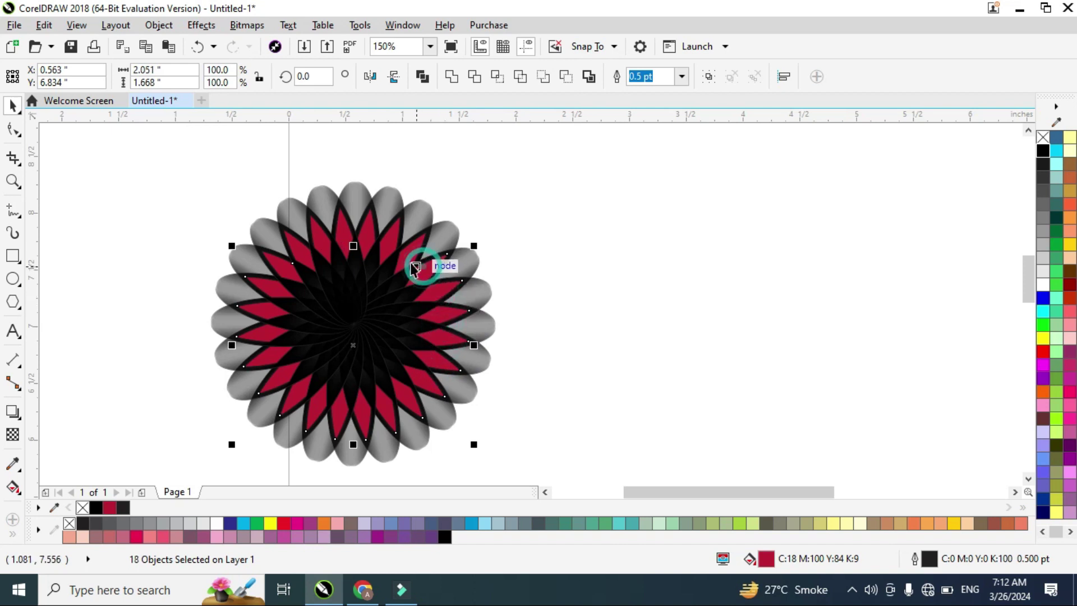
{"action": "left_click", "coordinate": [400, 250], "text": "shift"}
{"action": "left_click", "coordinate": [375, 236], "text": "shift"}
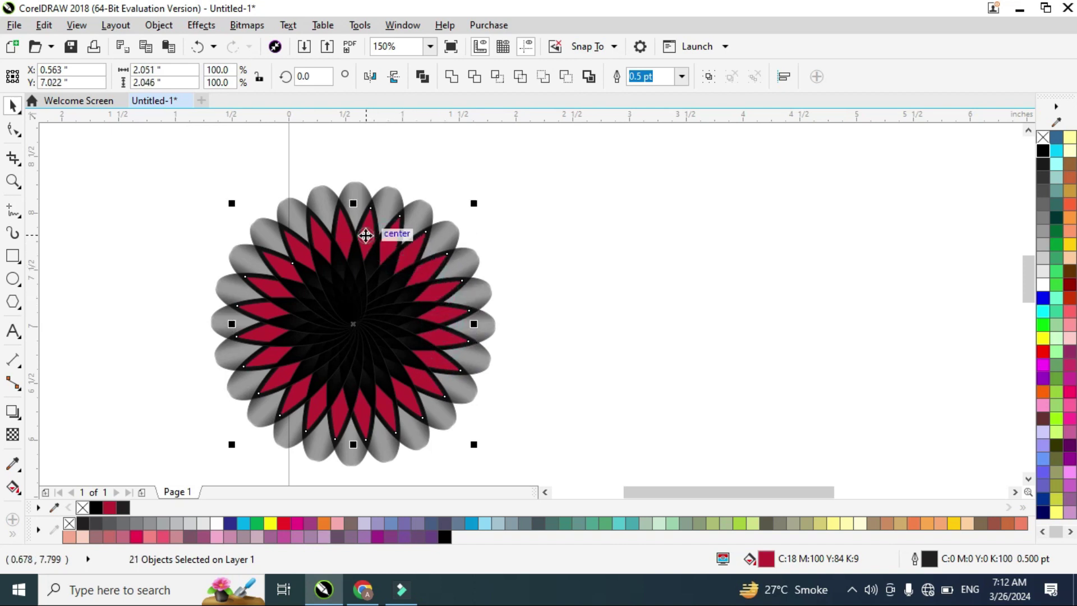
{"action": "left_click", "coordinate": [323, 240], "text": "shift"}
{"action": "left_click", "coordinate": [306, 243], "text": "shift"}
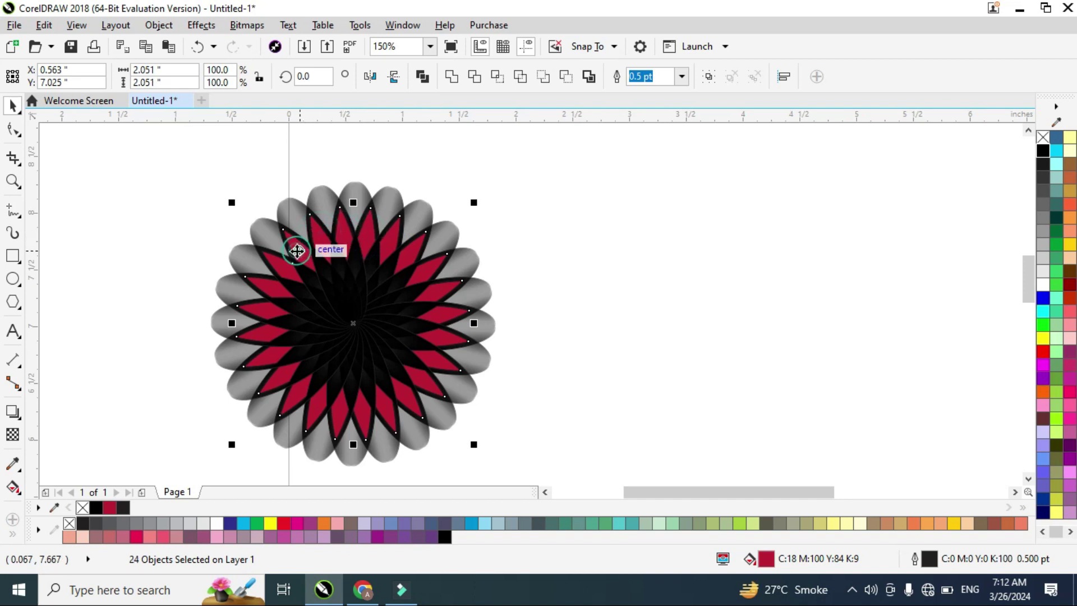
Recolour the 24 selected intersections blue, after briefly trying red and green.
{"action": "left_click", "coordinate": [284, 524]}
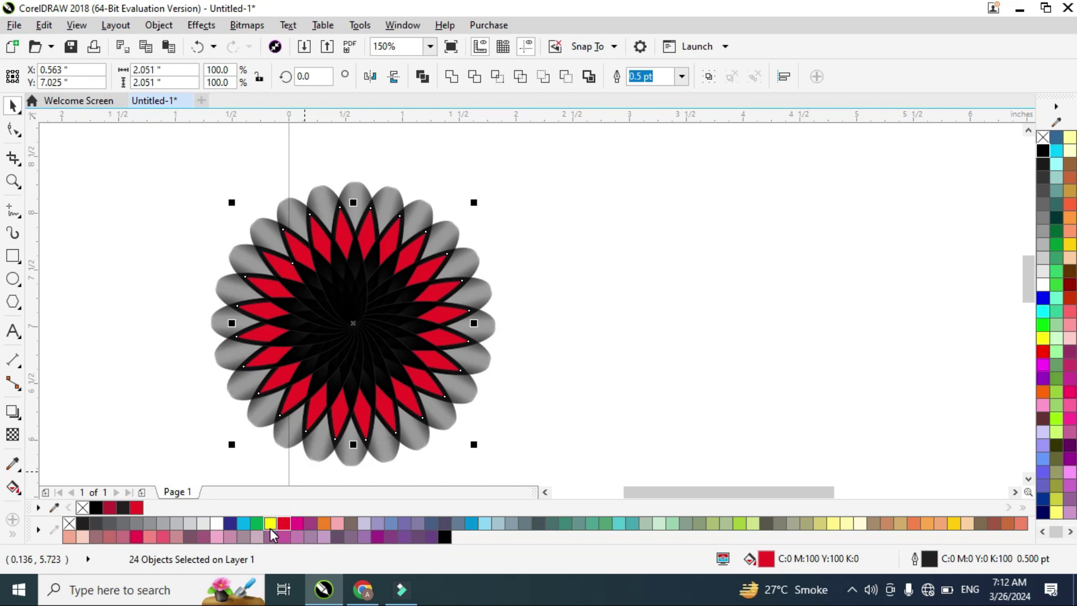
{"action": "left_click", "coordinate": [256, 523]}
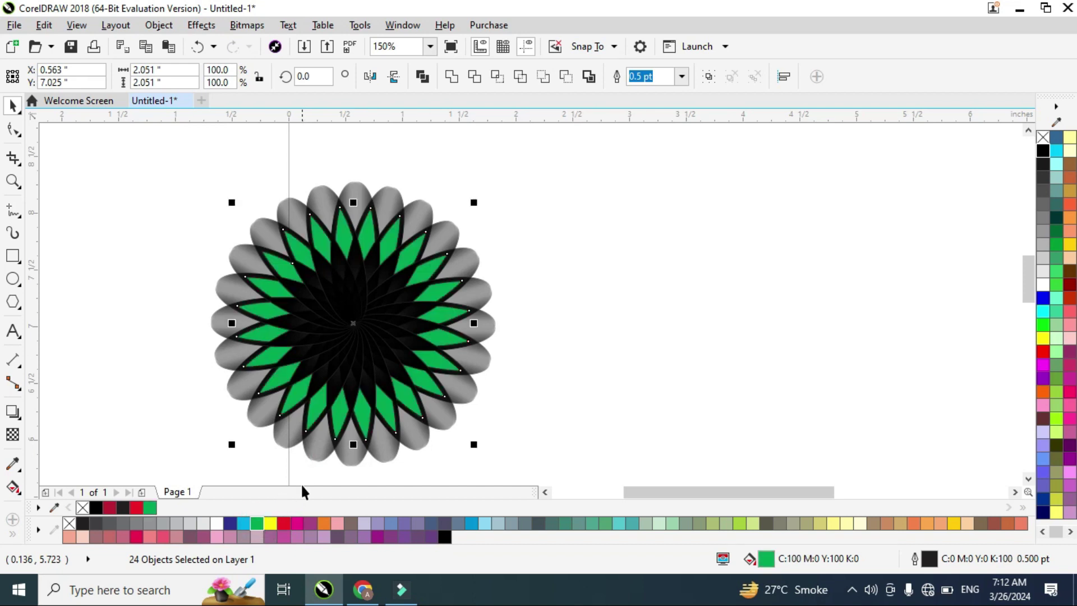
{"action": "left_click", "coordinate": [1043, 298]}
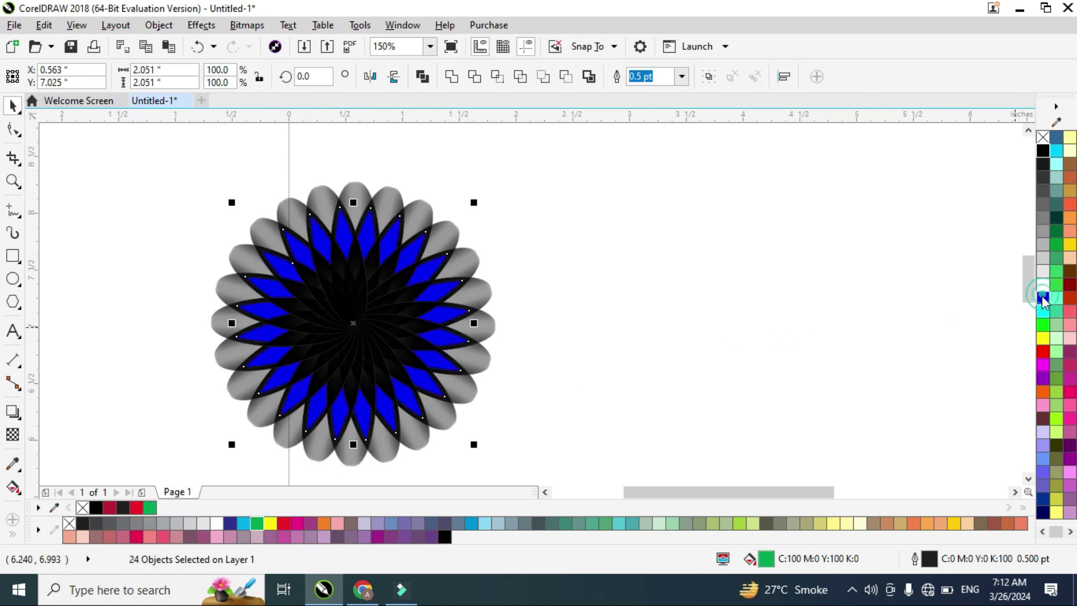
{"action": "left_click", "coordinate": [830, 268]}
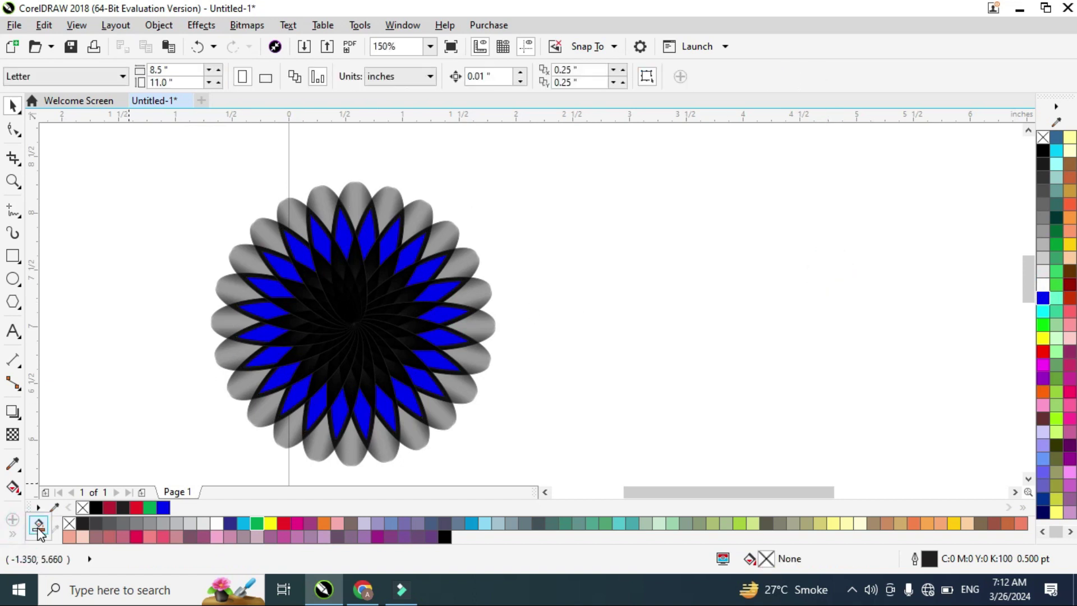
Smart Fill the inner petal intersections crimson from the top round the right to the bottom.
{"action": "left_click", "coordinate": [38, 525]}
{"action": "left_click", "coordinate": [370, 263]}
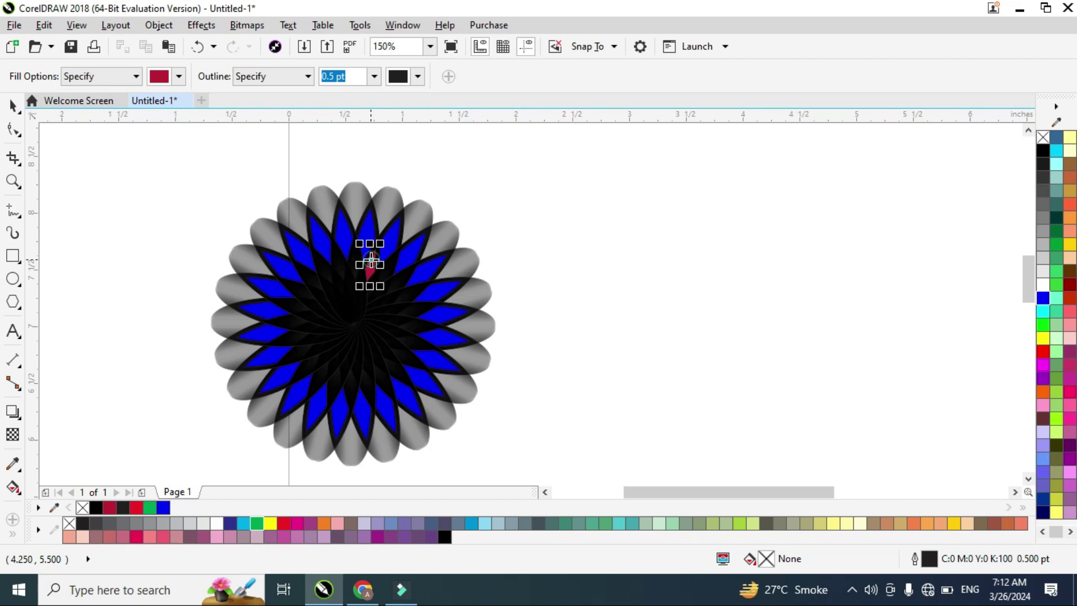
{"action": "left_click", "coordinate": [393, 273]}
{"action": "left_click", "coordinate": [398, 278]}
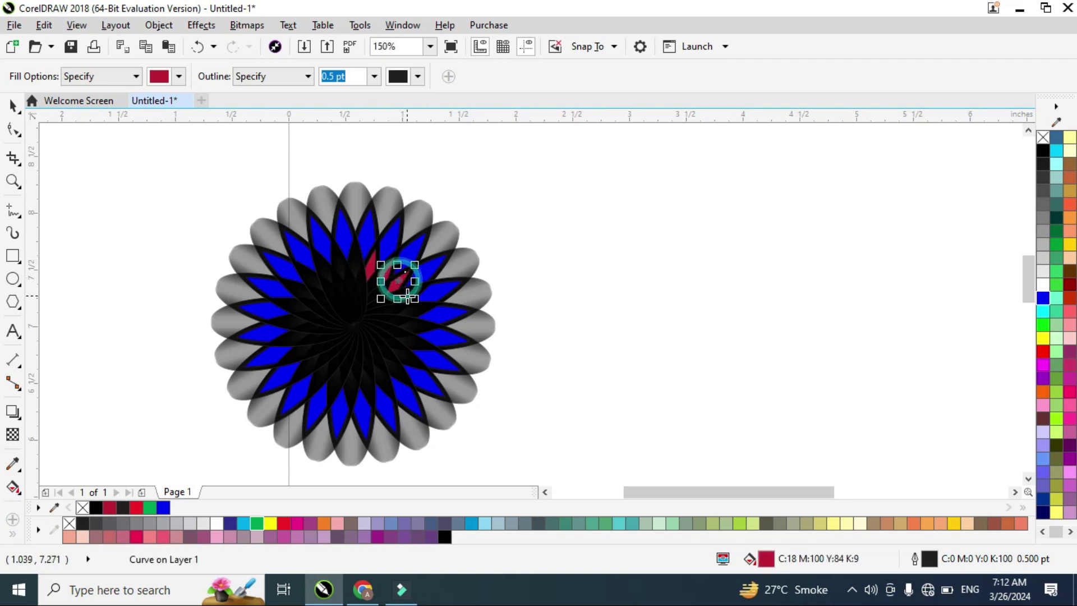
{"action": "left_click", "coordinate": [416, 309]}
{"action": "left_click", "coordinate": [416, 341]}
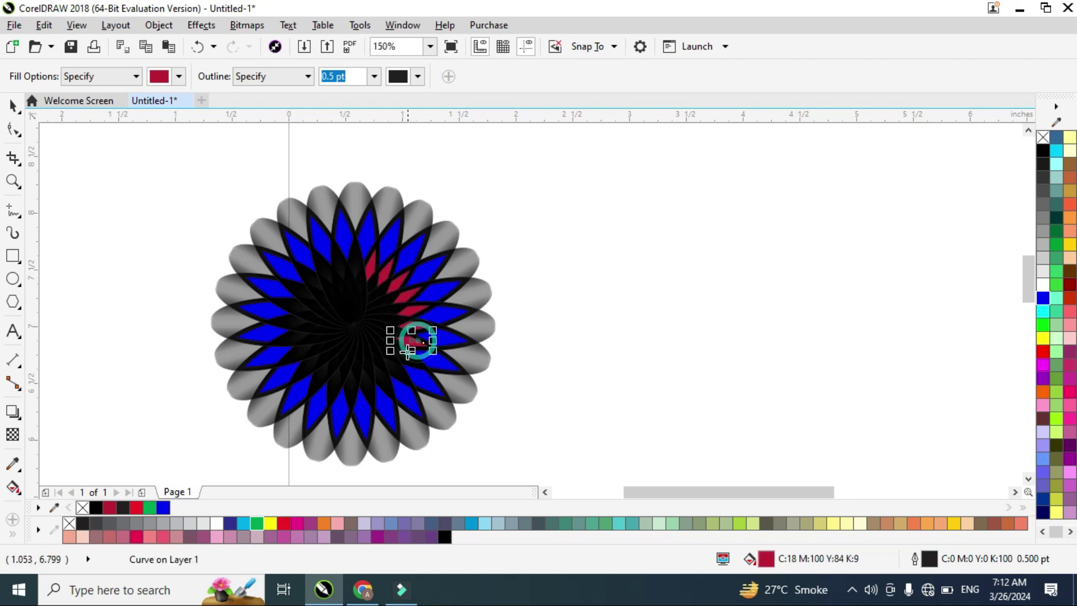
{"action": "left_click", "coordinate": [396, 368]}
{"action": "left_click", "coordinate": [356, 384]}
{"action": "left_click", "coordinate": [338, 384]}
Fill the remaining inner intersections on the left and top crimson, then deselect.
{"action": "left_click", "coordinate": [313, 369]}
{"action": "left_click", "coordinate": [306, 359]}
{"action": "left_click", "coordinate": [300, 348]}
{"action": "left_click", "coordinate": [291, 317]}
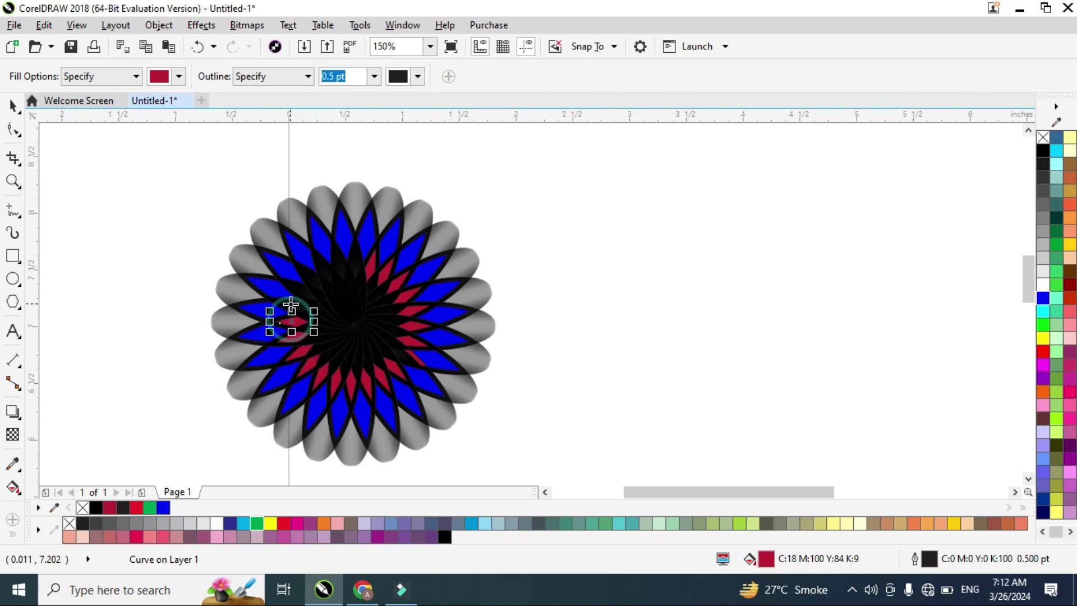
{"action": "left_click", "coordinate": [298, 288]}
{"action": "left_click", "coordinate": [309, 277]}
{"action": "left_click", "coordinate": [322, 260]}
{"action": "left_click", "coordinate": [354, 262]}
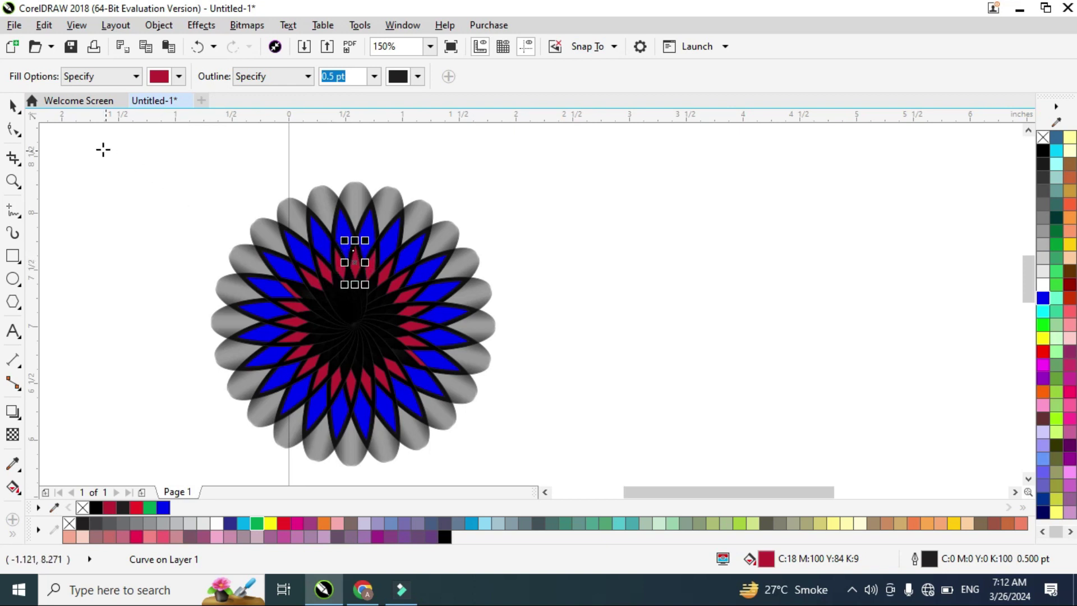
{"action": "left_click", "coordinate": [13, 105]}
{"action": "left_click", "coordinate": [100, 183]}
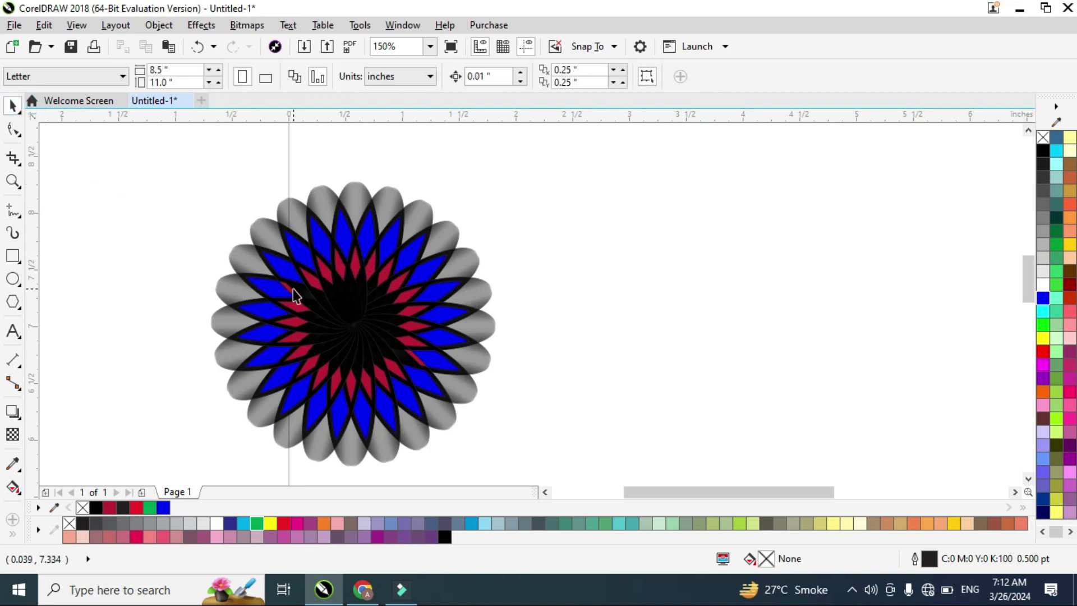
Fill one more small inner piece crimson, then turn the first left-side diamond green.
{"action": "left_click", "coordinate": [15, 529]}
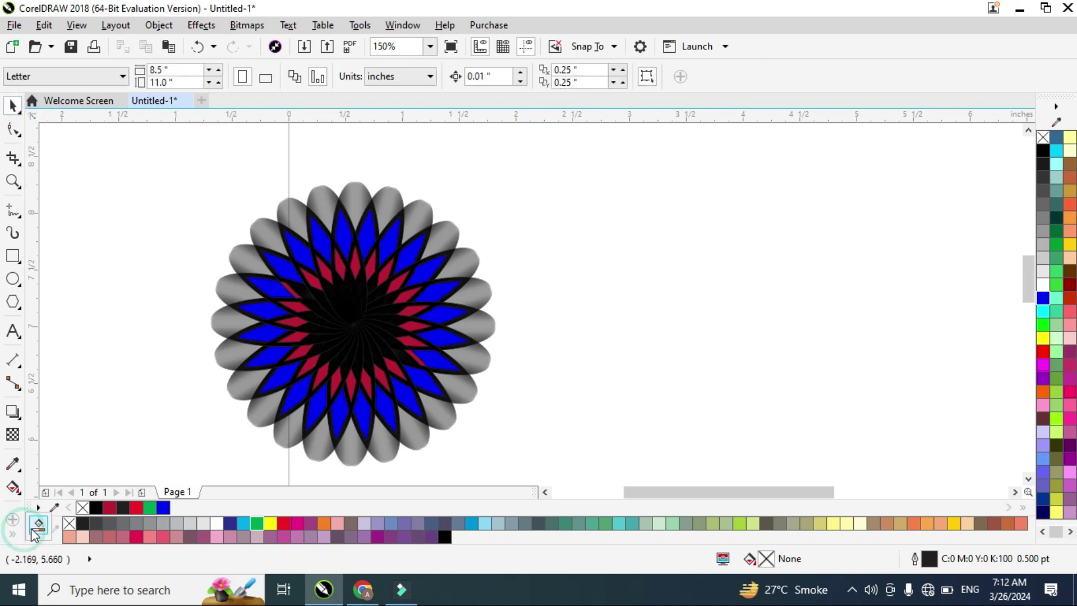
{"action": "left_click", "coordinate": [295, 285]}
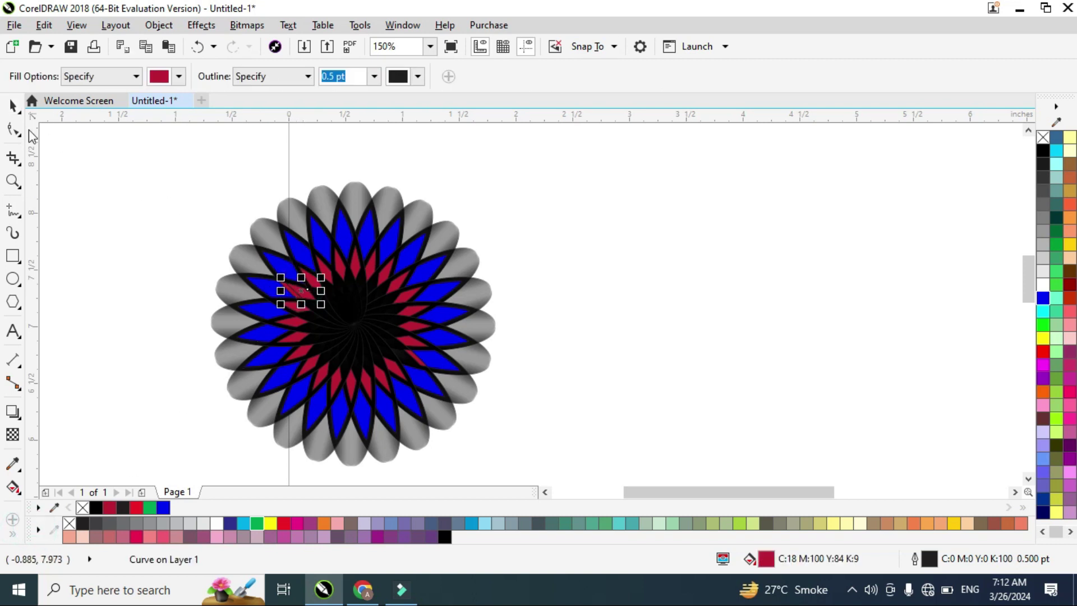
{"action": "left_click", "coordinate": [14, 105]}
{"action": "left_click", "coordinate": [139, 161]}
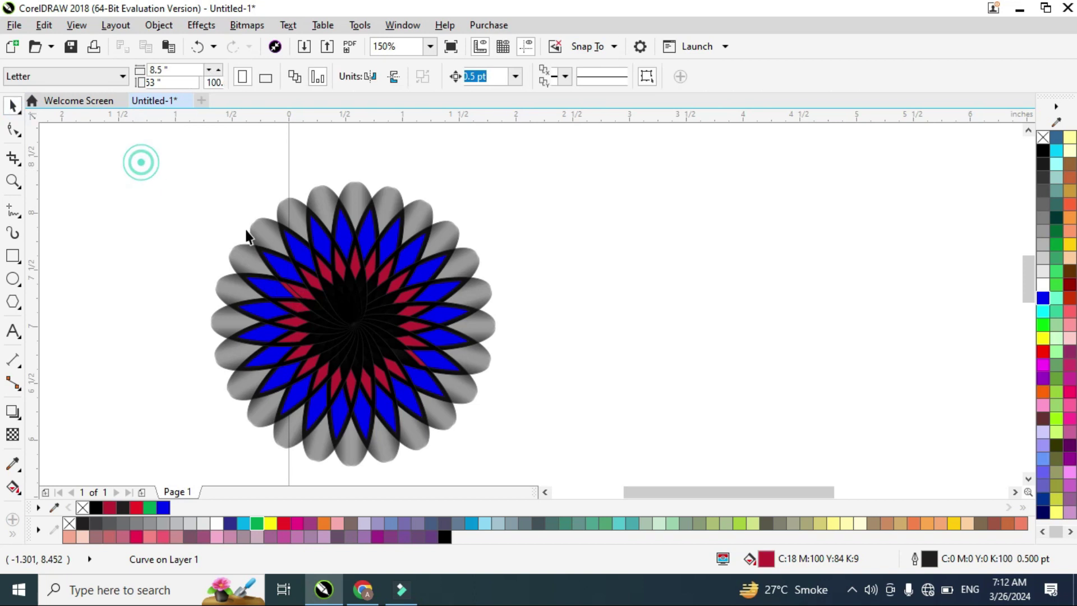
{"action": "left_click", "coordinate": [305, 297]}
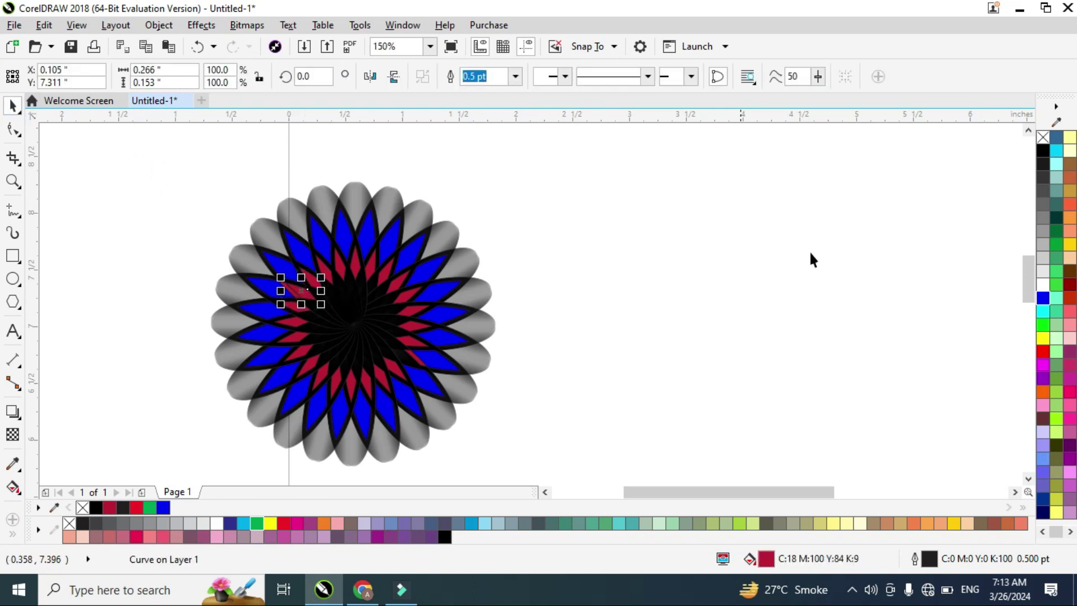
{"action": "left_click", "coordinate": [1044, 325]}
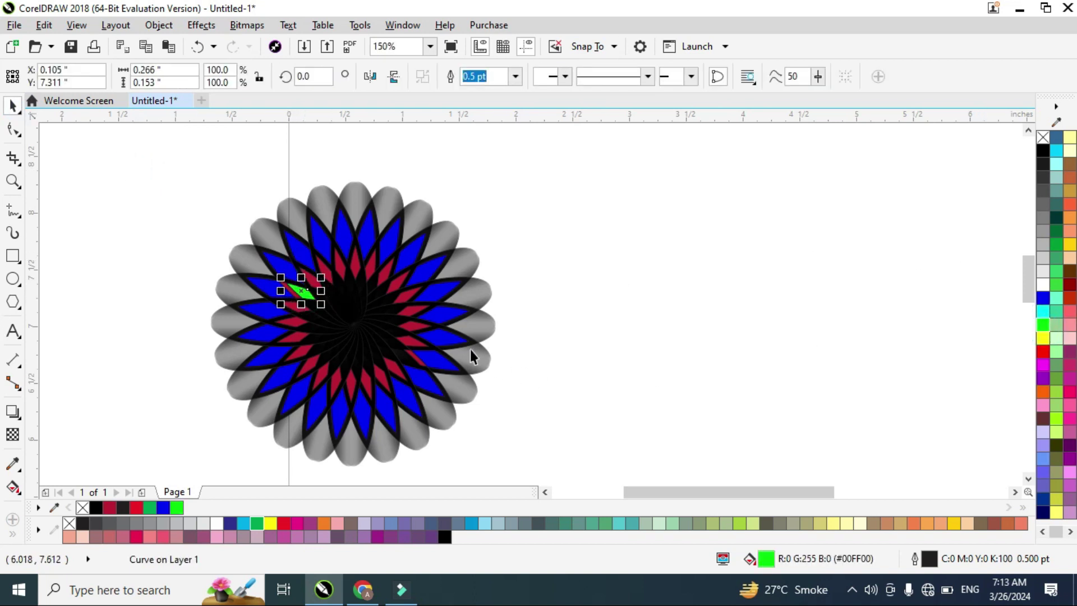
Turn the next left-side inner diamonds green, selecting several lower ones together.
{"action": "left_click", "coordinate": [291, 293]}
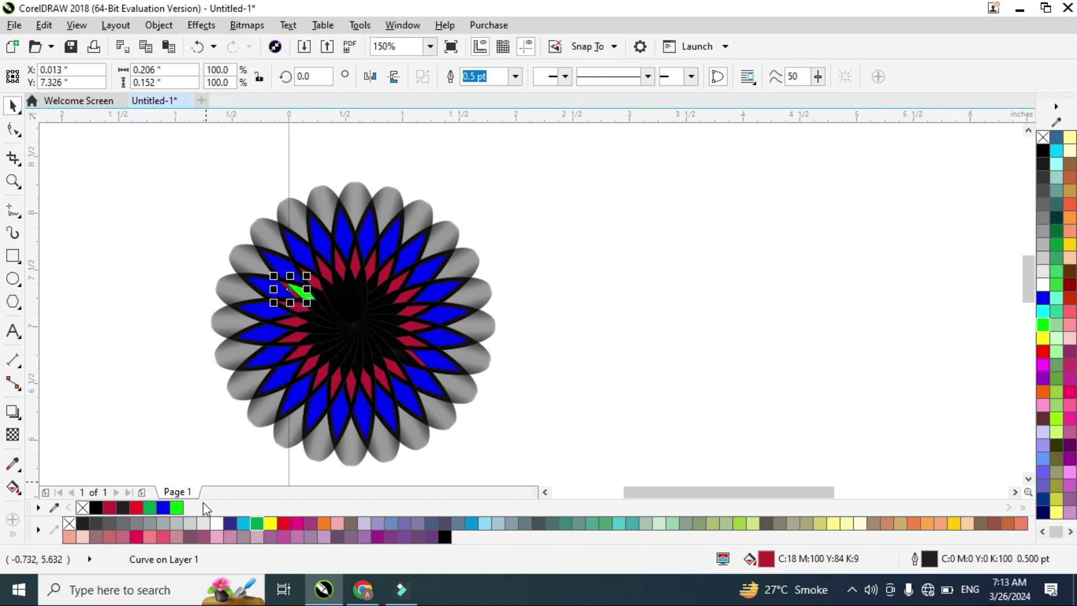
{"action": "left_click", "coordinate": [177, 508]}
{"action": "left_click", "coordinate": [220, 421]}
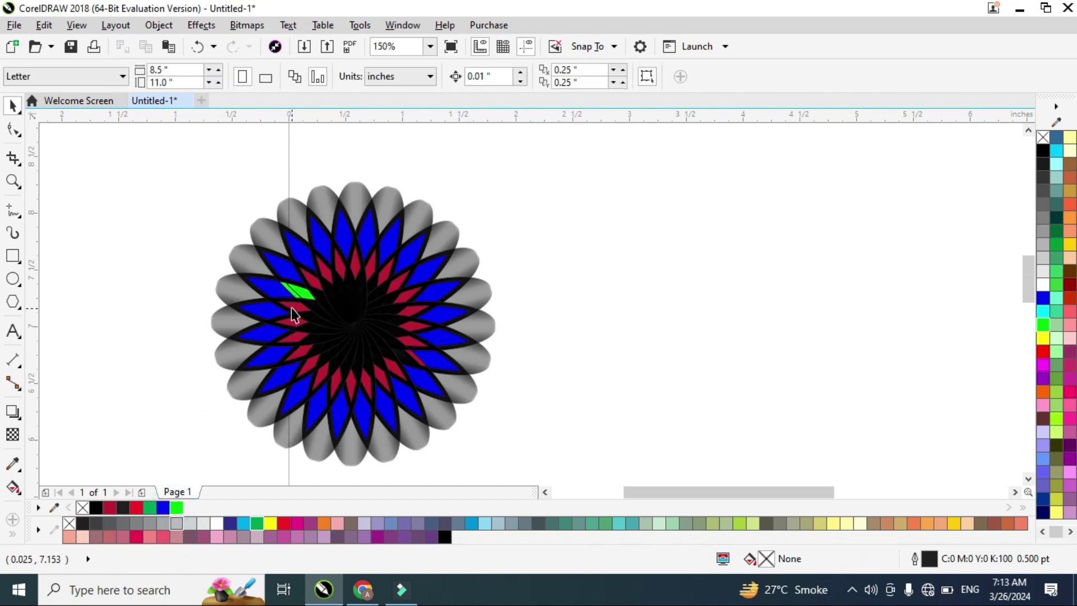
{"action": "left_click", "coordinate": [291, 308]}
{"action": "left_click", "coordinate": [180, 507]}
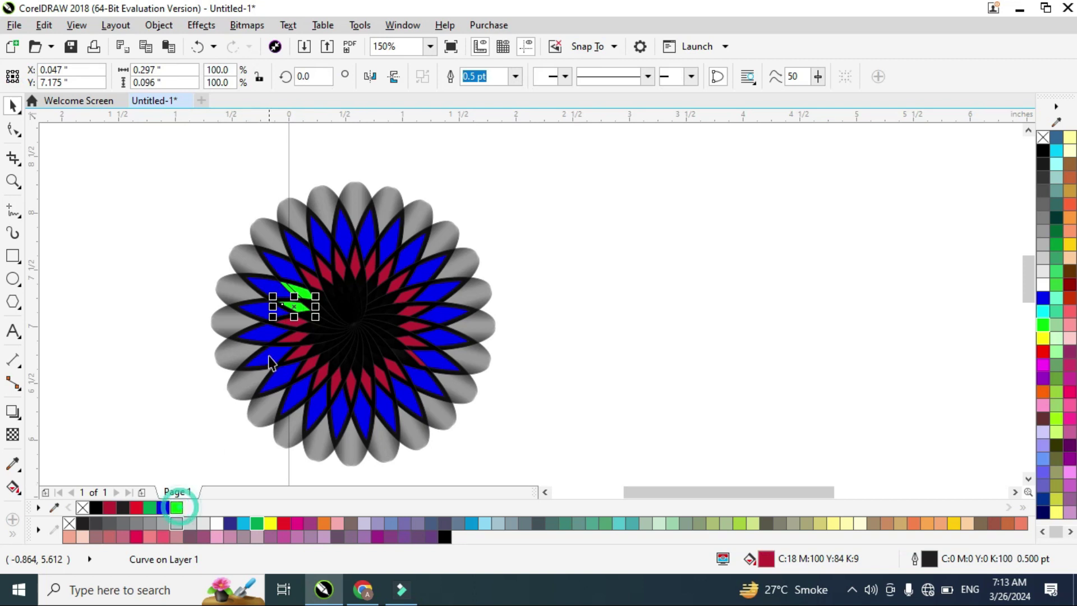
{"action": "left_click", "coordinate": [285, 324]}
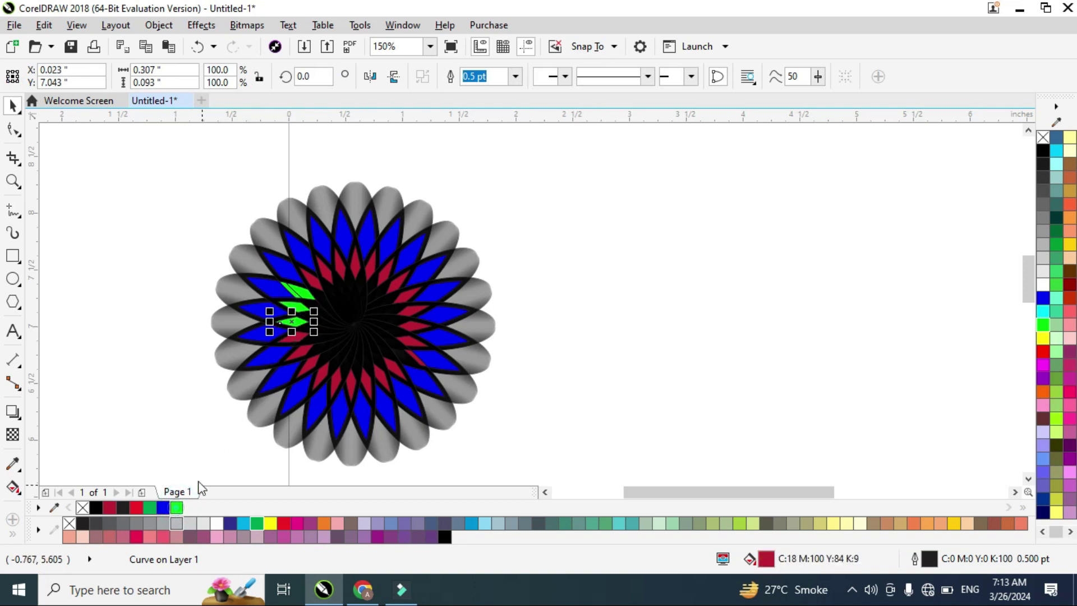
{"action": "left_click", "coordinate": [294, 341]}
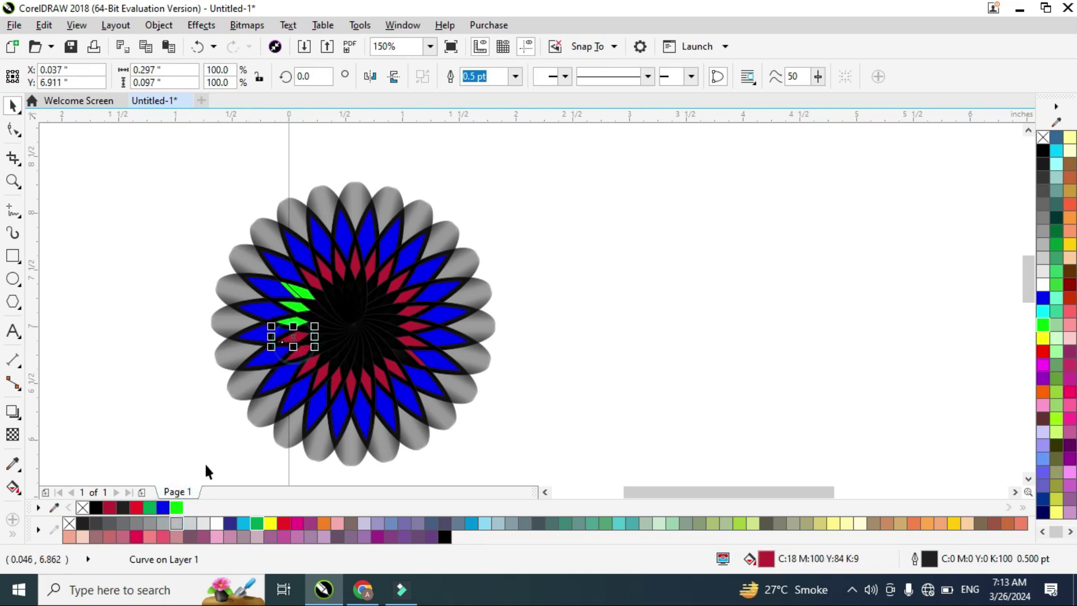
{"action": "left_click", "coordinate": [303, 365]}
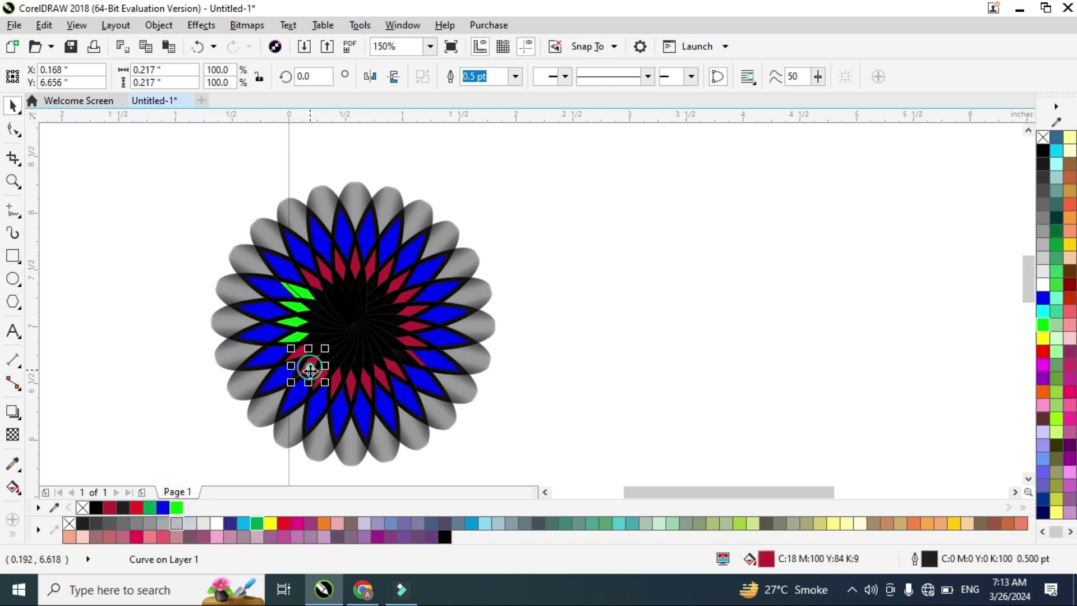
{"action": "left_click", "coordinate": [176, 508]}
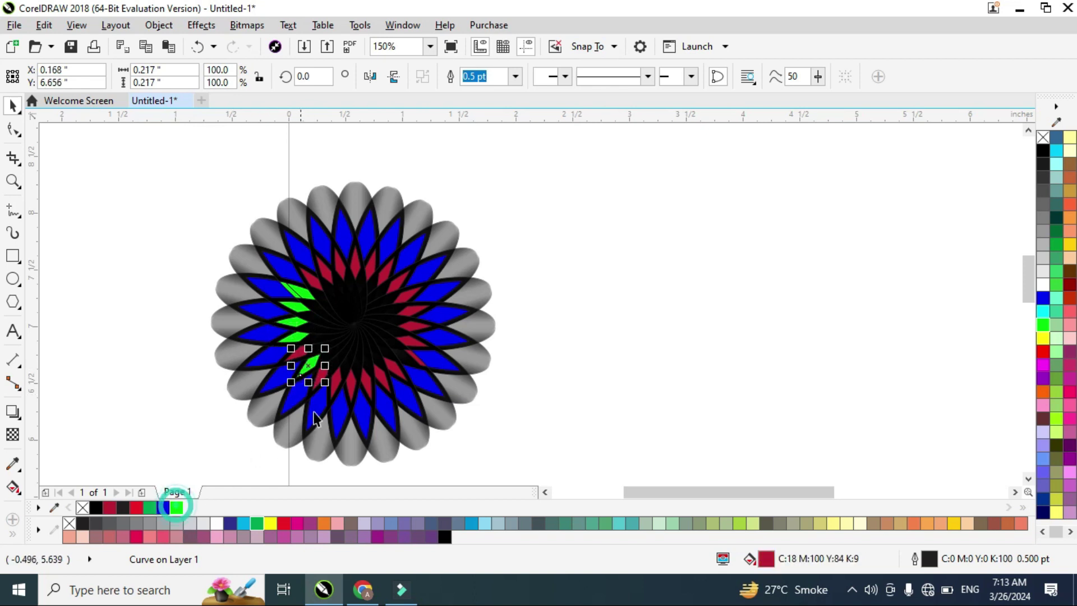
Turn the lower-left inner diamonds along the bottom of the flower green.
{"action": "left_click", "coordinate": [335, 388]}
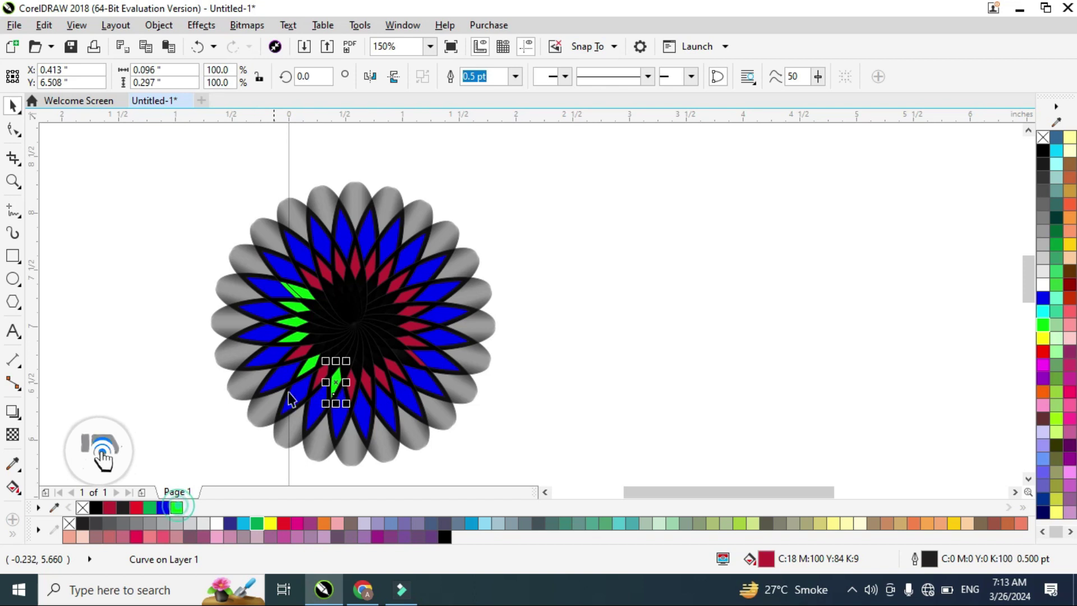
{"action": "left_click", "coordinate": [177, 507]}
{"action": "left_click", "coordinate": [317, 372]}
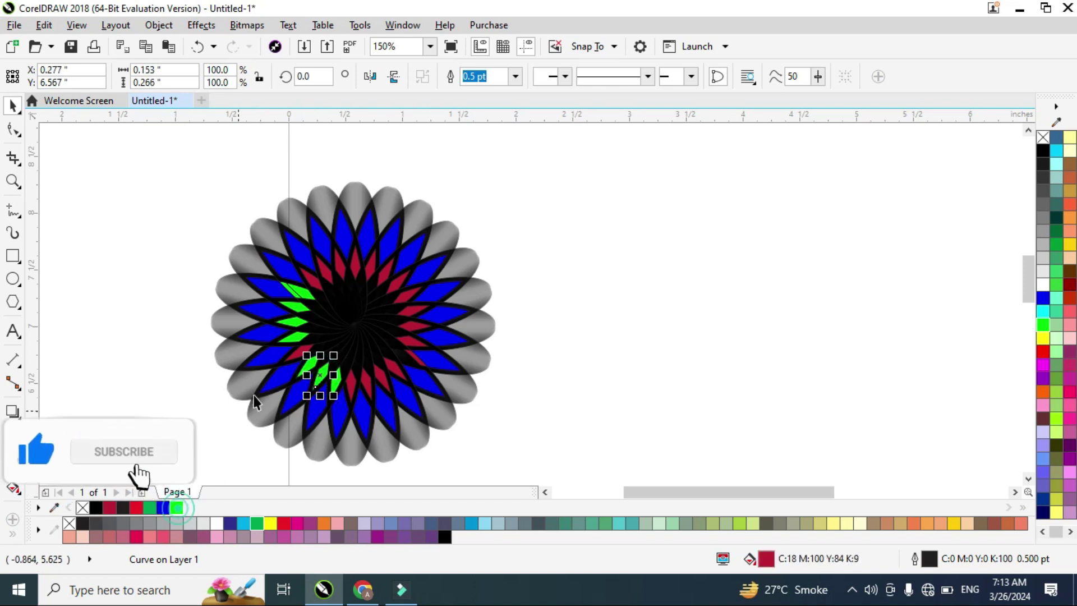
{"action": "left_click", "coordinate": [177, 508]}
{"action": "key", "text": "Tab"}
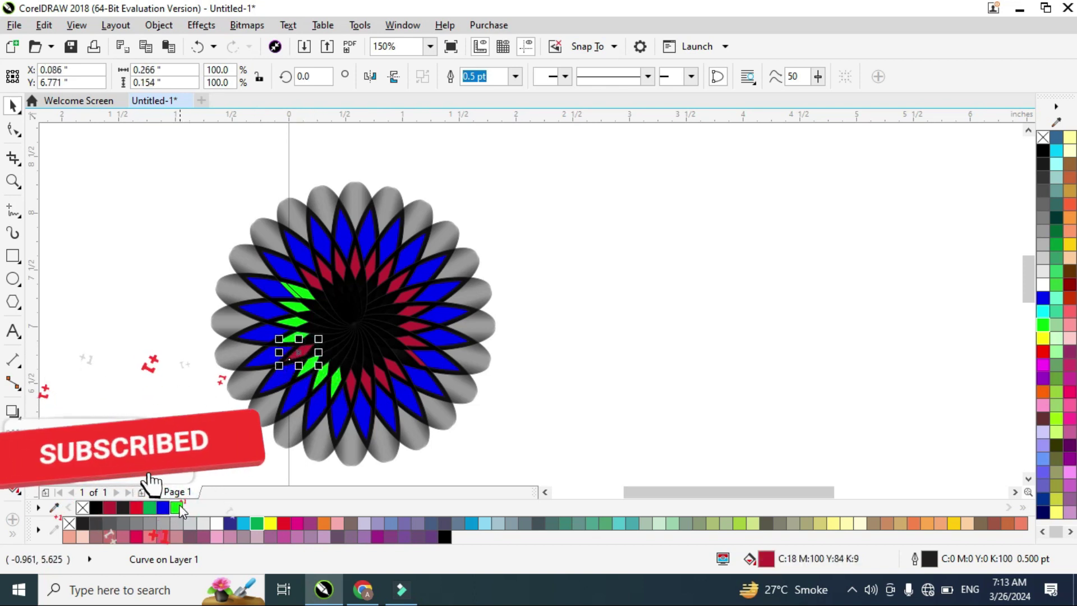
{"action": "left_click", "coordinate": [177, 507]}
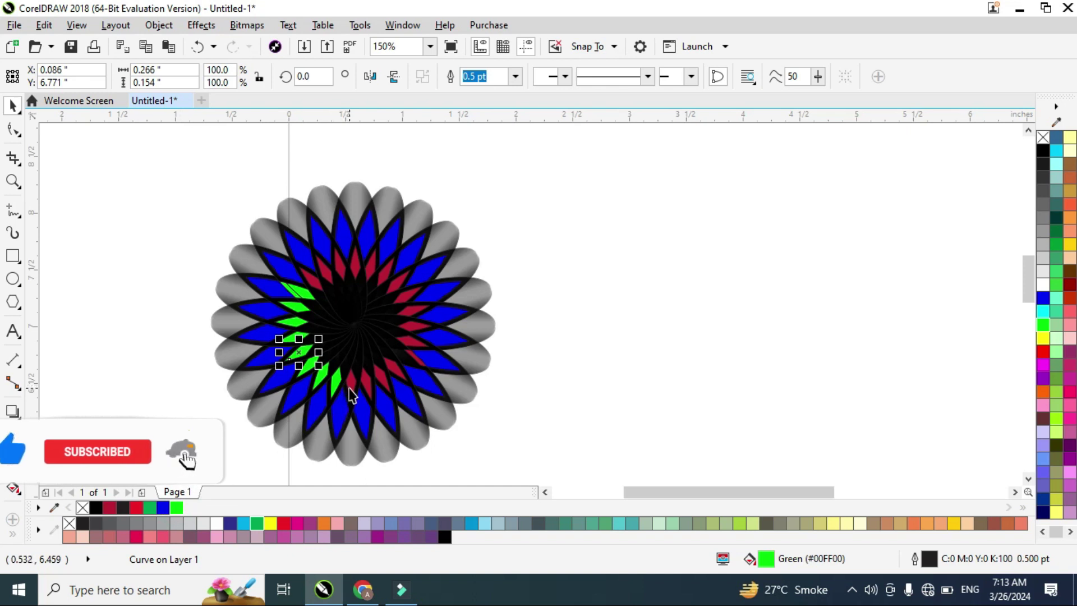
{"action": "left_click", "coordinate": [348, 389]}
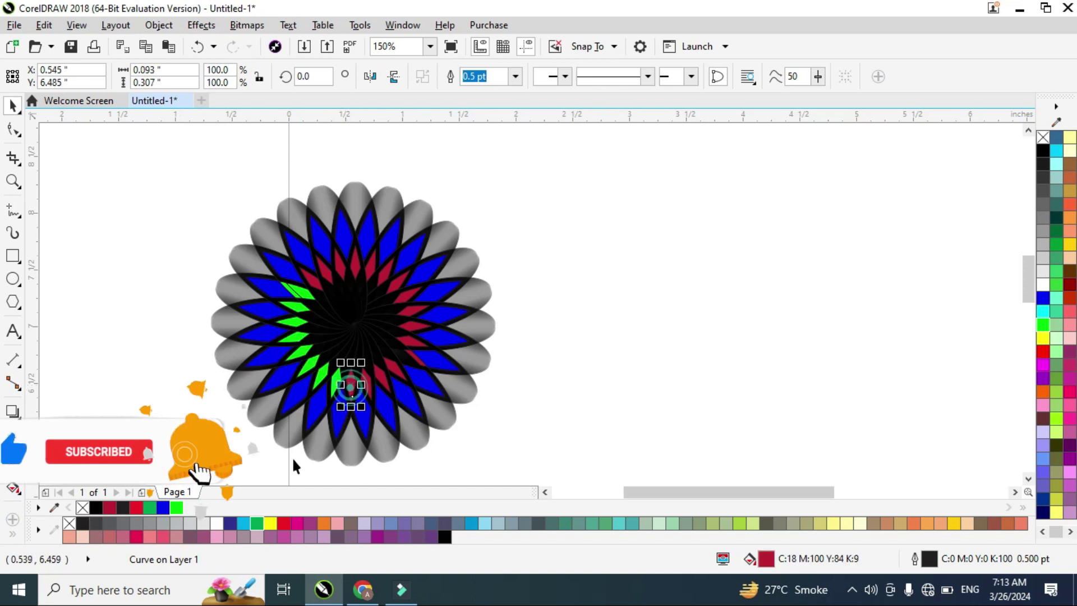
{"action": "left_click", "coordinate": [177, 508]}
Make three lower-right inner diamonds green together and clear the selection.
{"action": "left_click", "coordinate": [379, 385]}
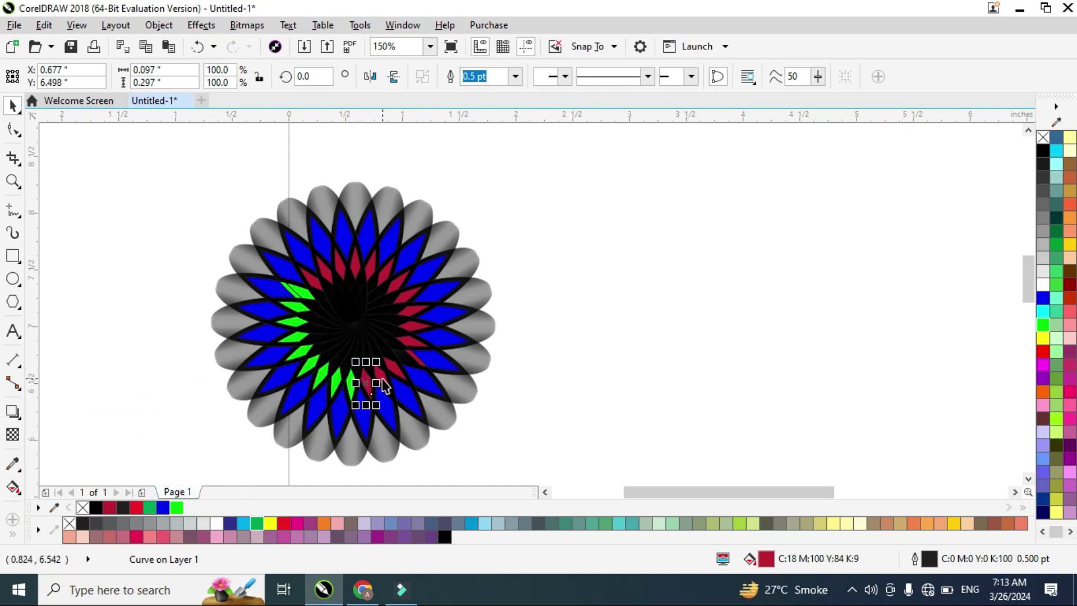
{"action": "left_click", "coordinate": [385, 385], "text": "shift"}
{"action": "left_click", "coordinate": [397, 366], "text": "shift"}
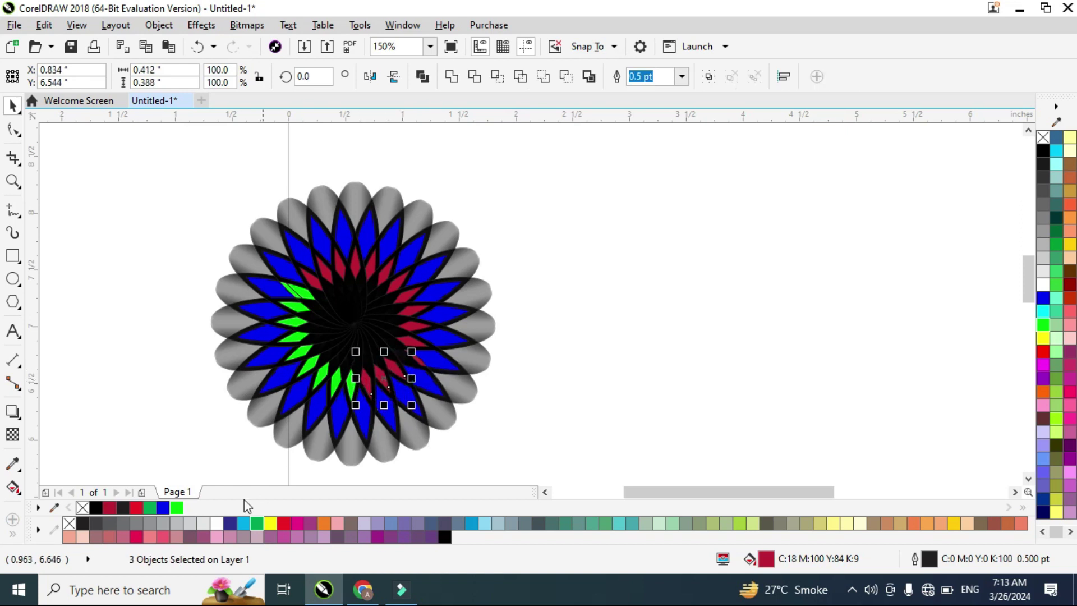
{"action": "left_click", "coordinate": [176, 508]}
{"action": "left_click", "coordinate": [272, 458]}
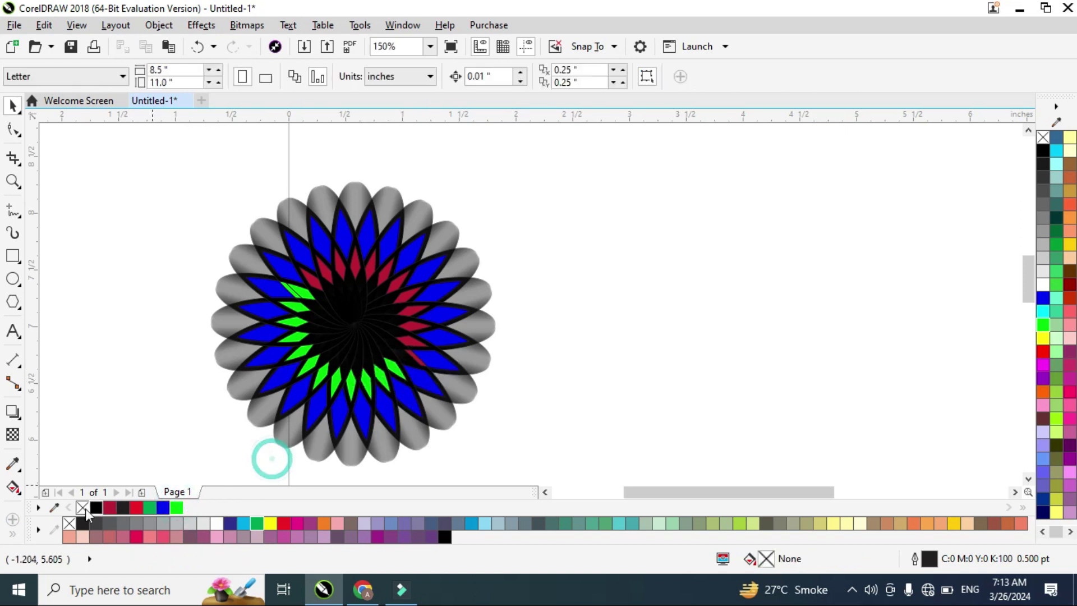
Try a fill on an enclosed region, then turn the first right-side red diamond green.
{"action": "left_click", "coordinate": [29, 534]}
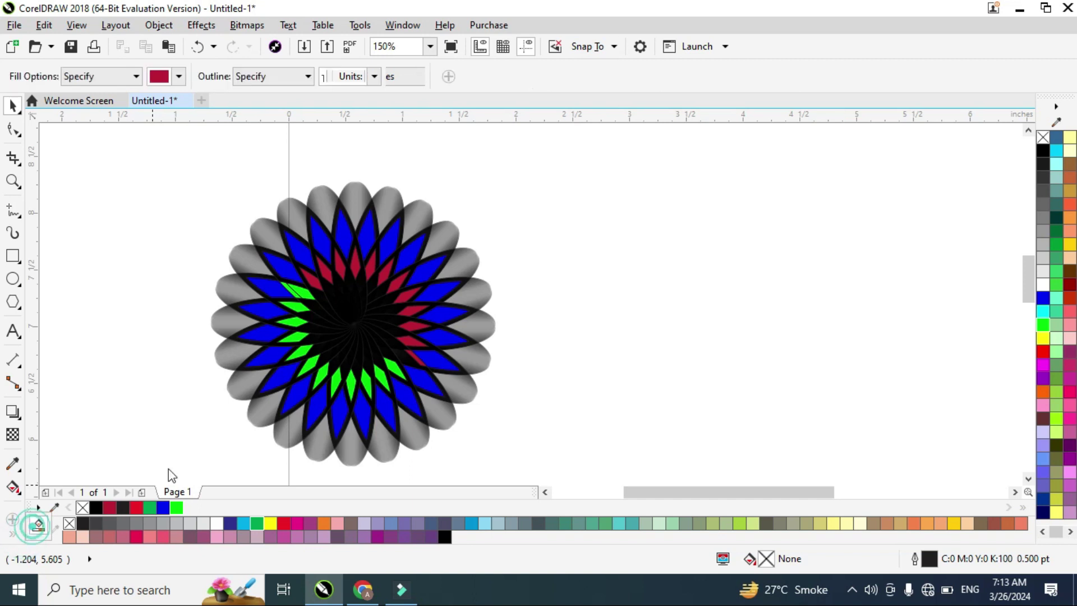
{"action": "left_click", "coordinate": [402, 357]}
{"action": "left_click", "coordinate": [12, 106]}
{"action": "left_click", "coordinate": [100, 200]}
{"action": "left_click", "coordinate": [409, 354]}
{"action": "left_click", "coordinate": [181, 509]}
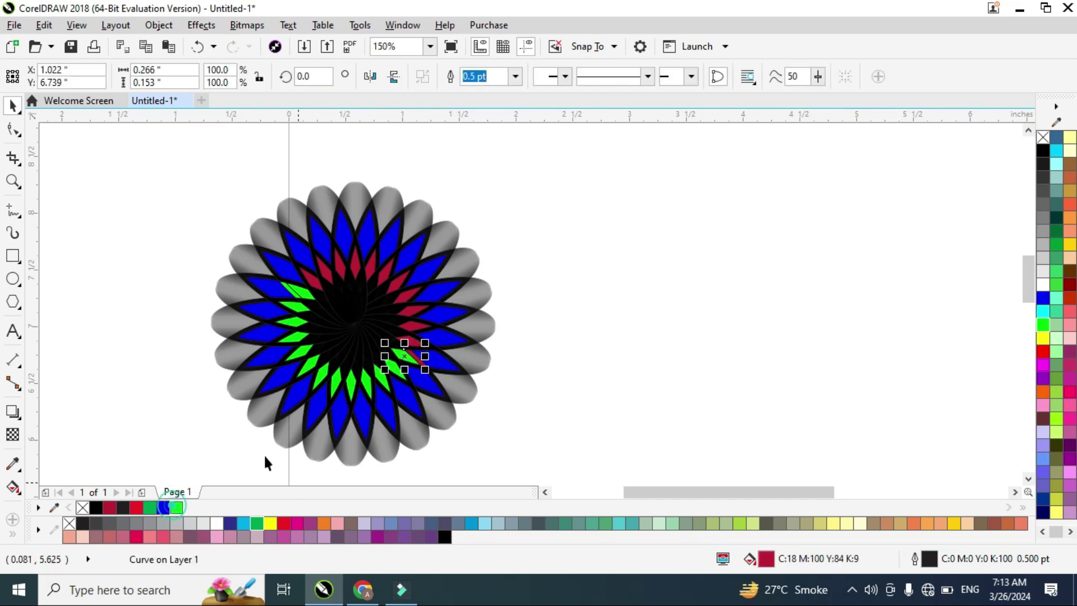
Recolour the next red diamonds on the right side of the ring with the green swatch.
{"action": "left_click", "coordinate": [418, 362]}
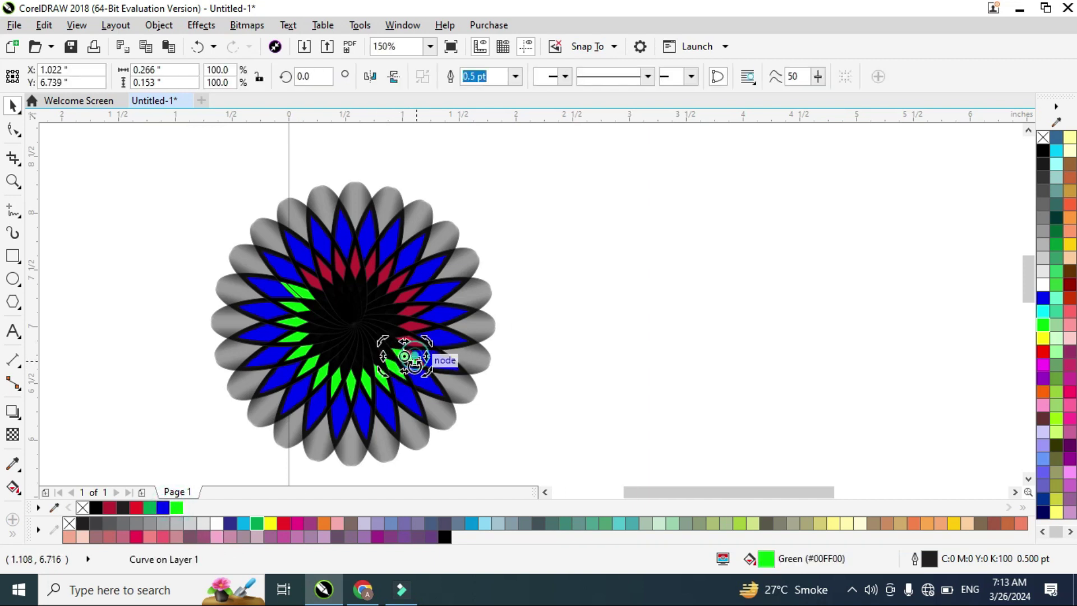
{"action": "left_click", "coordinate": [477, 423]}
{"action": "left_click", "coordinate": [415, 357]}
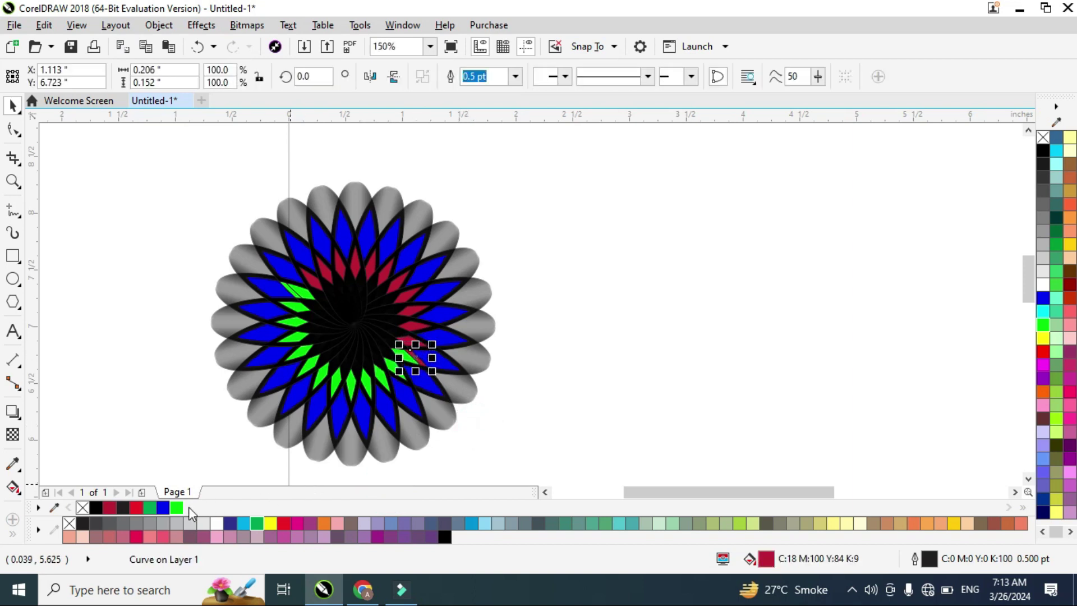
{"action": "left_click_drag", "start_coordinate": [178, 508], "coordinate": [418, 354]}
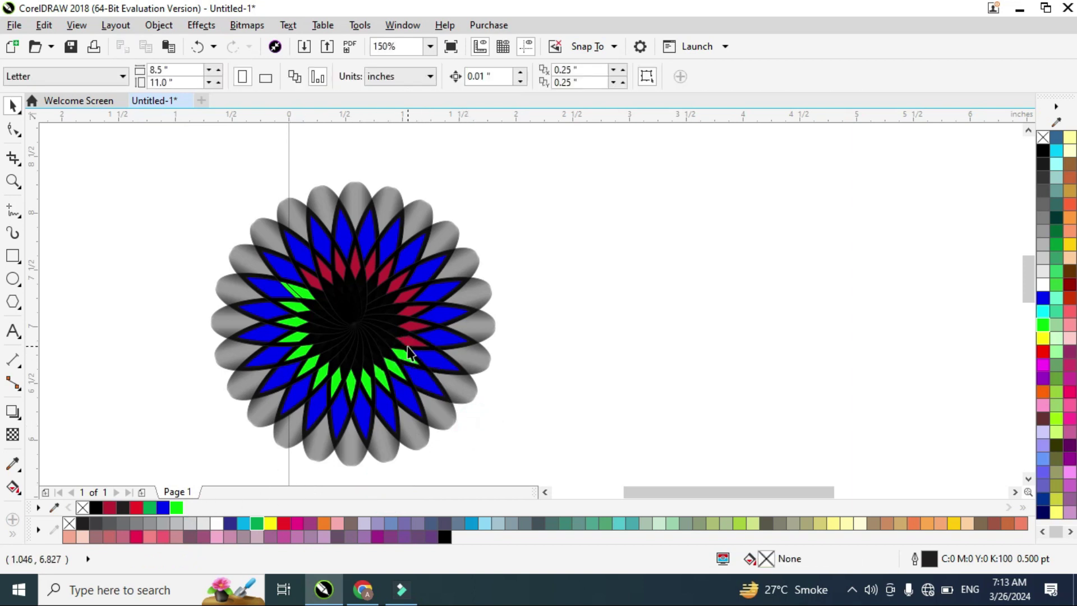
{"action": "left_click", "coordinate": [412, 351]}
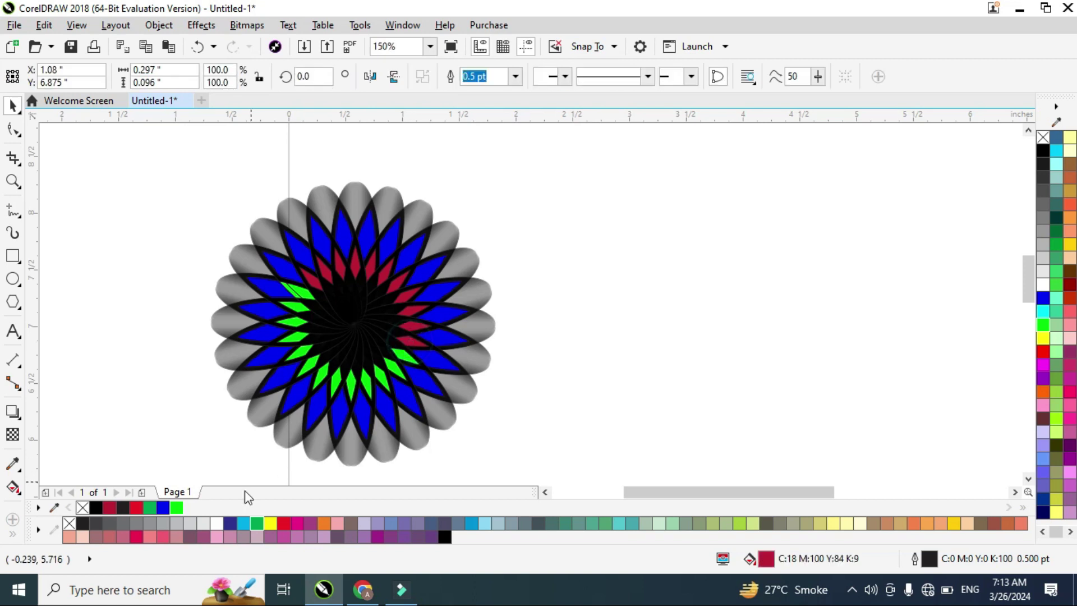
{"action": "left_click", "coordinate": [420, 343]}
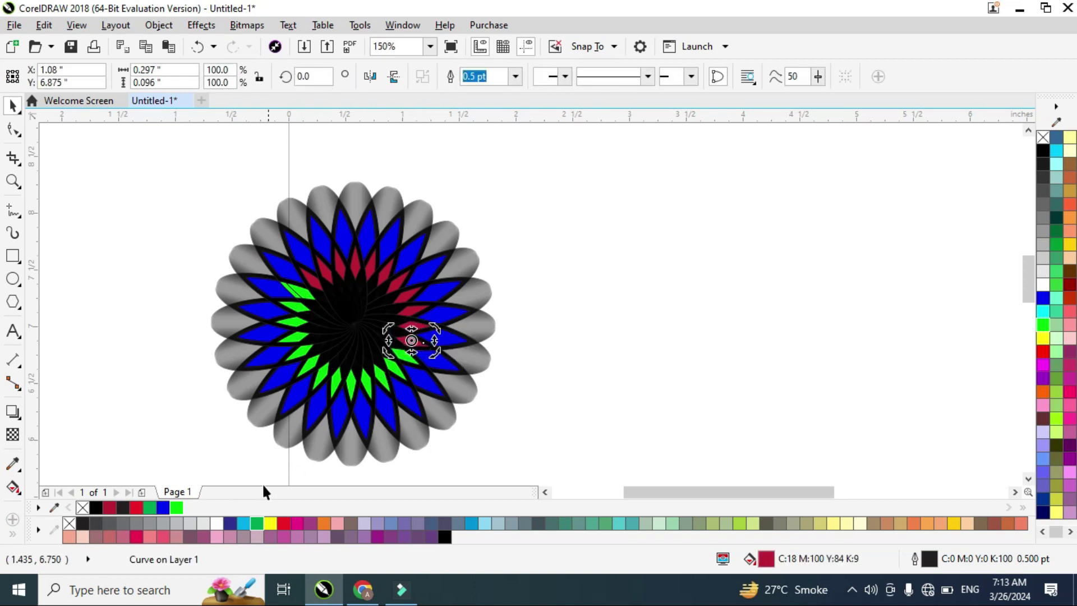
{"action": "left_click_drag", "start_coordinate": [177, 508], "coordinate": [409, 326]}
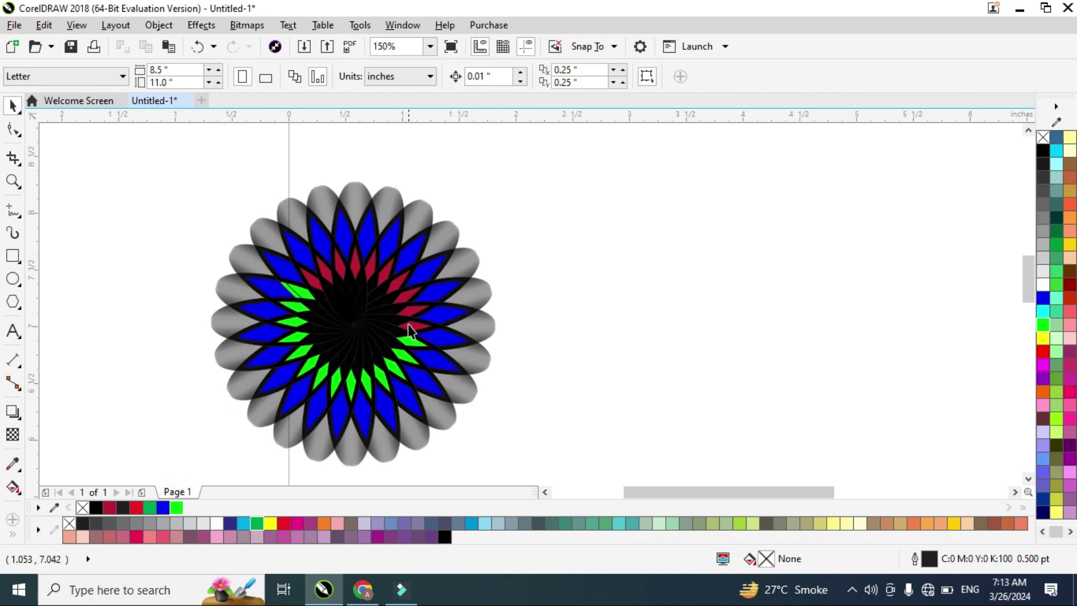
{"action": "left_click", "coordinate": [409, 327]}
{"action": "left_click_drag", "start_coordinate": [177, 508], "coordinate": [349, 341]}
Recolour the red diamonds along the upper right of the ring green.
{"action": "left_click", "coordinate": [409, 311]}
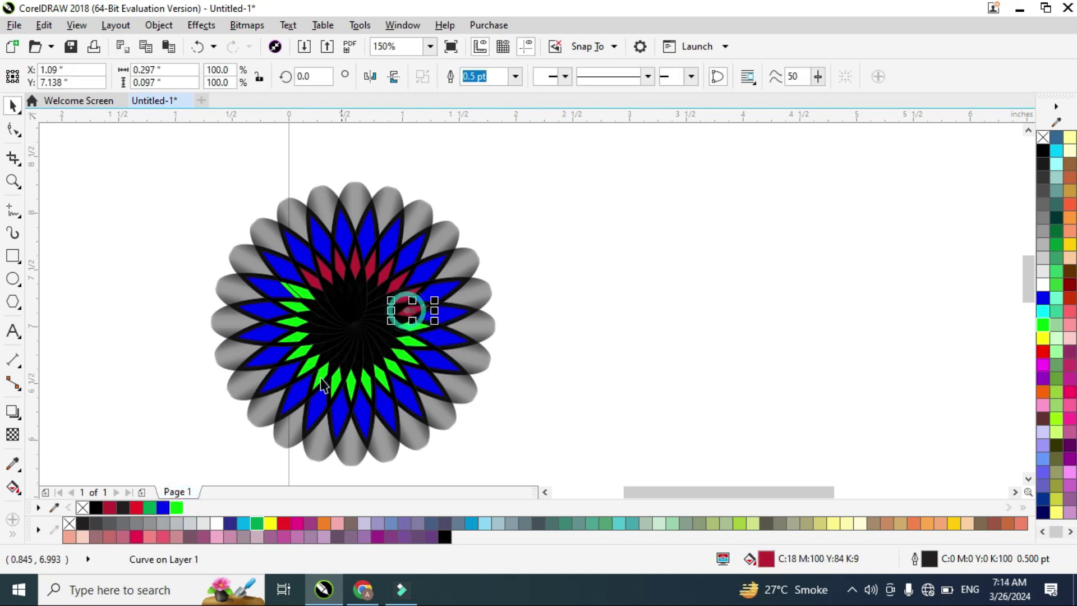
{"action": "left_click", "coordinate": [403, 294]}
{"action": "left_click", "coordinate": [176, 508]}
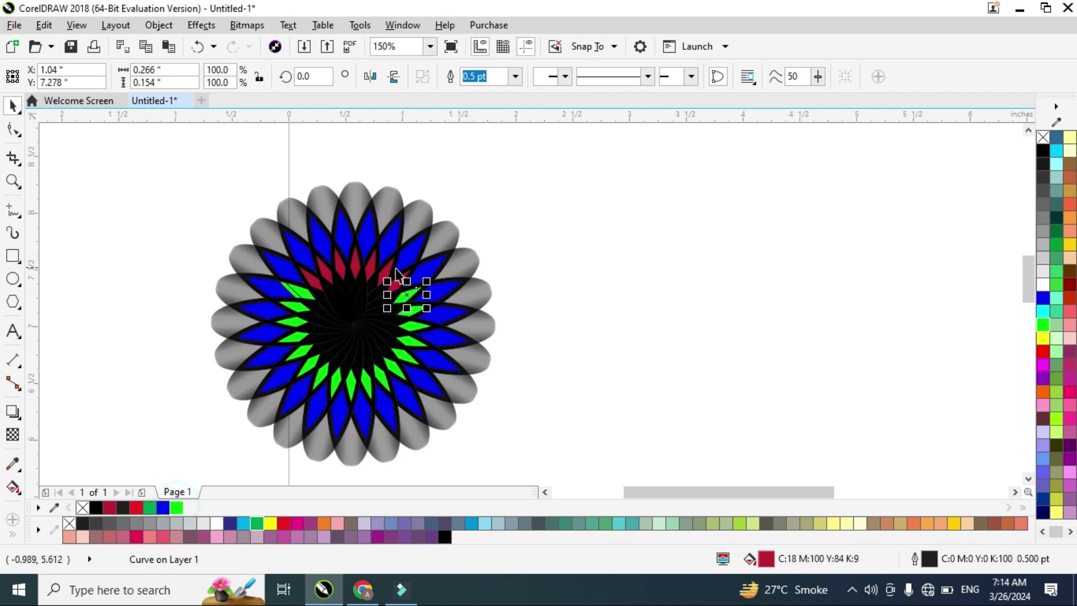
{"action": "left_click", "coordinate": [396, 280]}
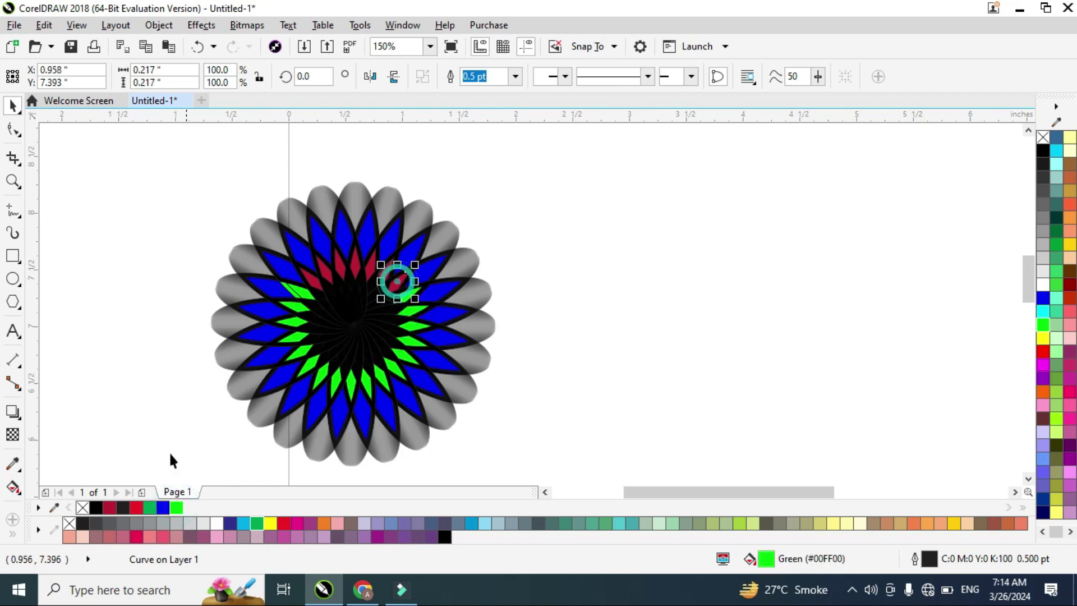
{"action": "left_click", "coordinate": [177, 508]}
{"action": "left_click", "coordinate": [390, 268]}
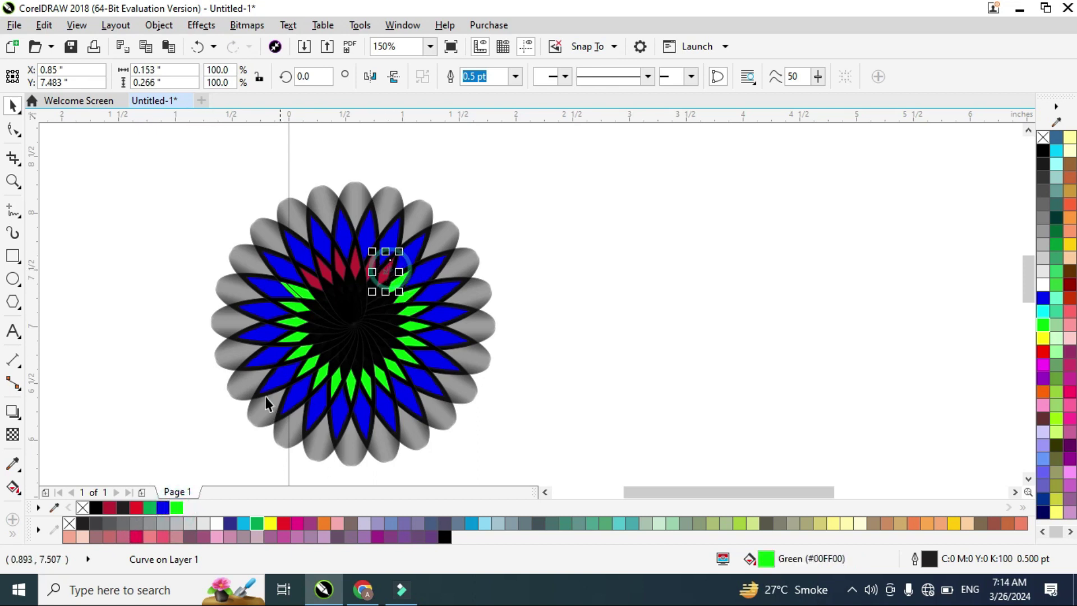
{"action": "left_click", "coordinate": [176, 508]}
{"action": "left_click", "coordinate": [360, 276]}
{"action": "left_click", "coordinate": [176, 508]}
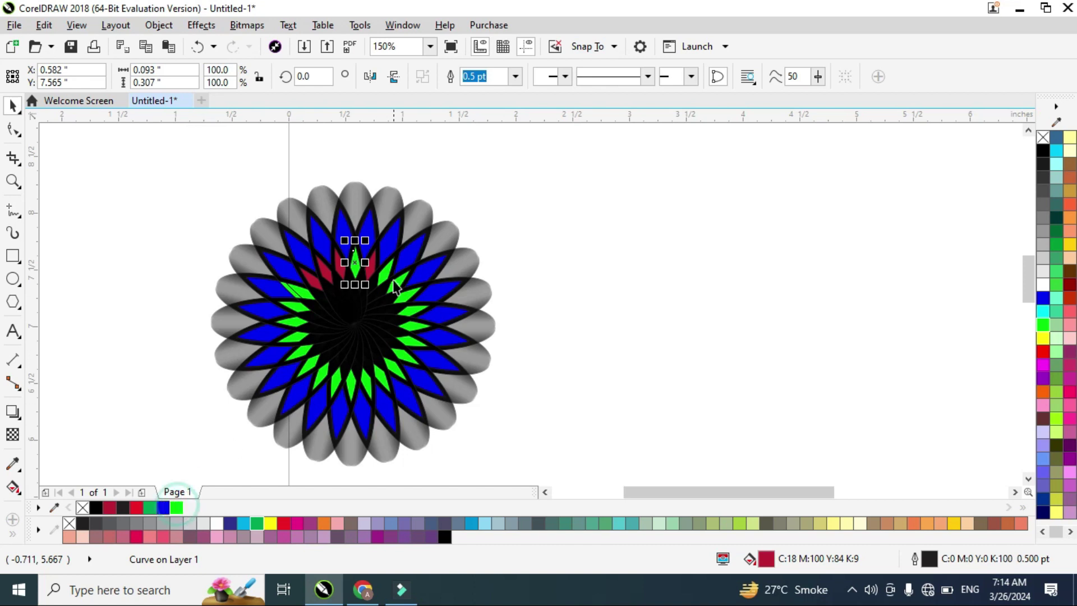
Turn the last top and top-left red diamonds green, leaving nothing selected.
{"action": "left_click", "coordinate": [372, 269]}
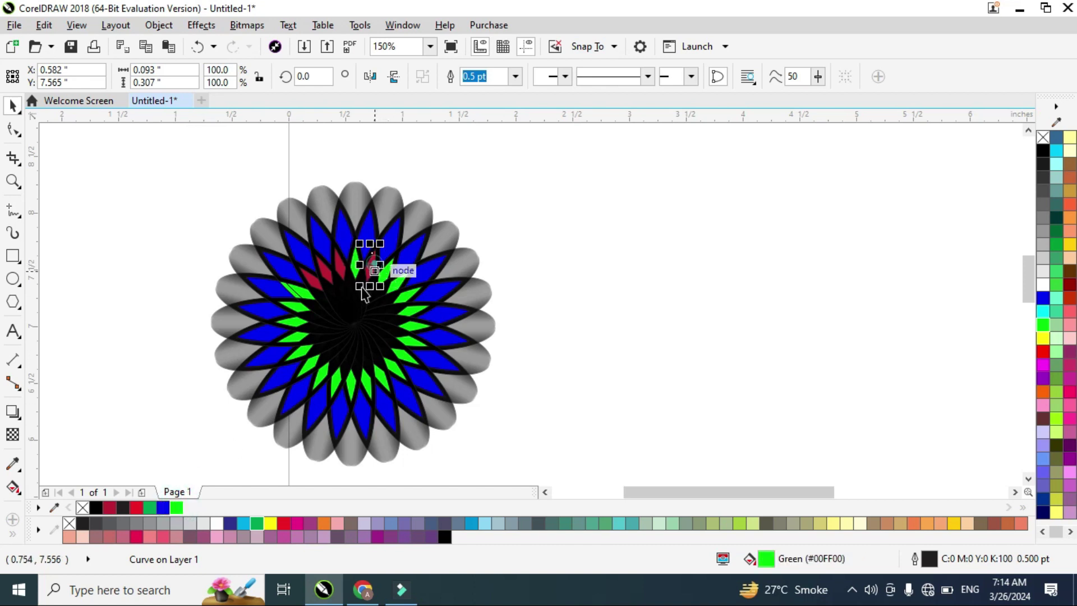
{"action": "left_click", "coordinate": [177, 508]}
{"action": "left_click", "coordinate": [338, 268]}
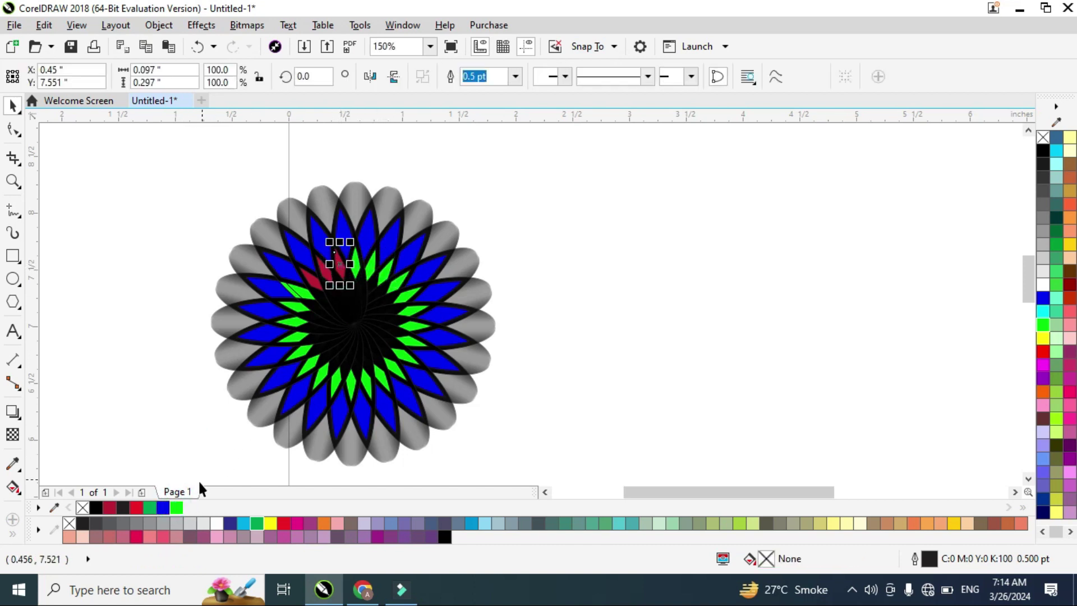
{"action": "left_click", "coordinate": [174, 505]}
{"action": "left_click", "coordinate": [312, 280]}
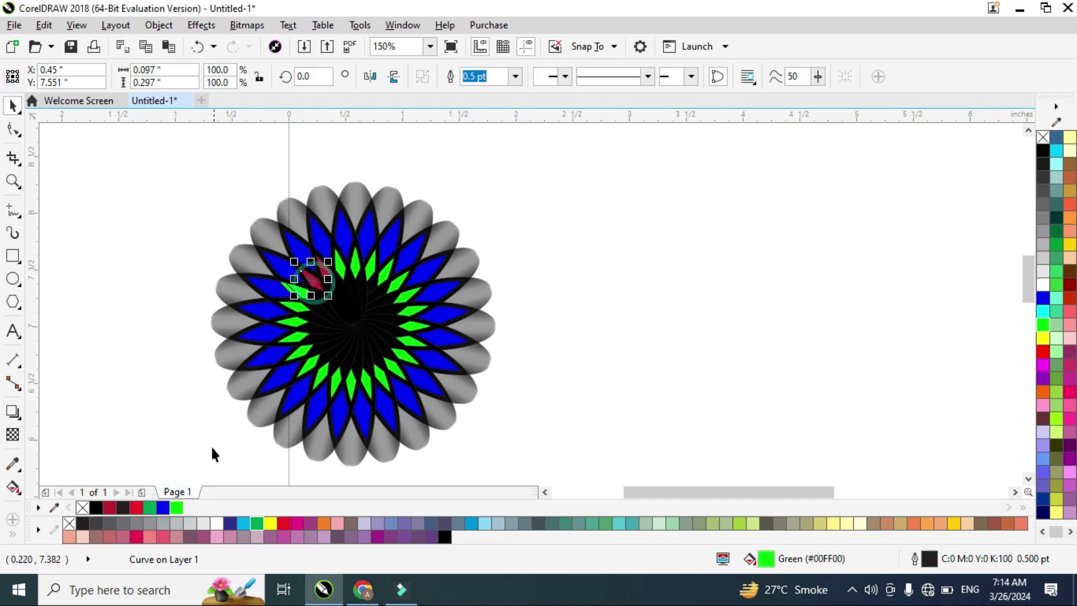
{"action": "left_click", "coordinate": [175, 508]}
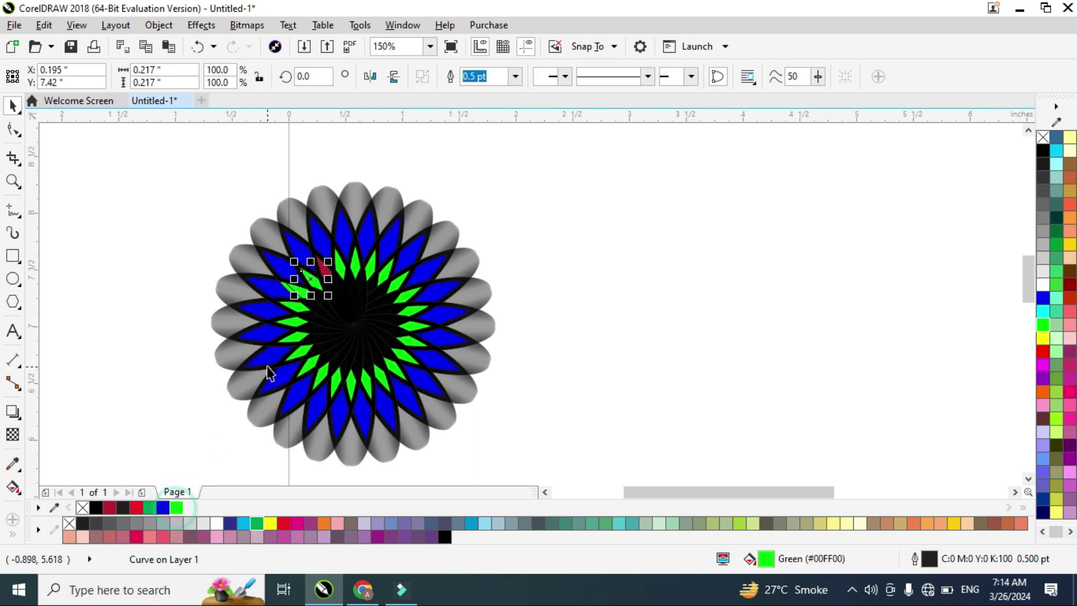
{"action": "left_click", "coordinate": [187, 308]}
{"action": "left_click", "coordinate": [325, 271]}
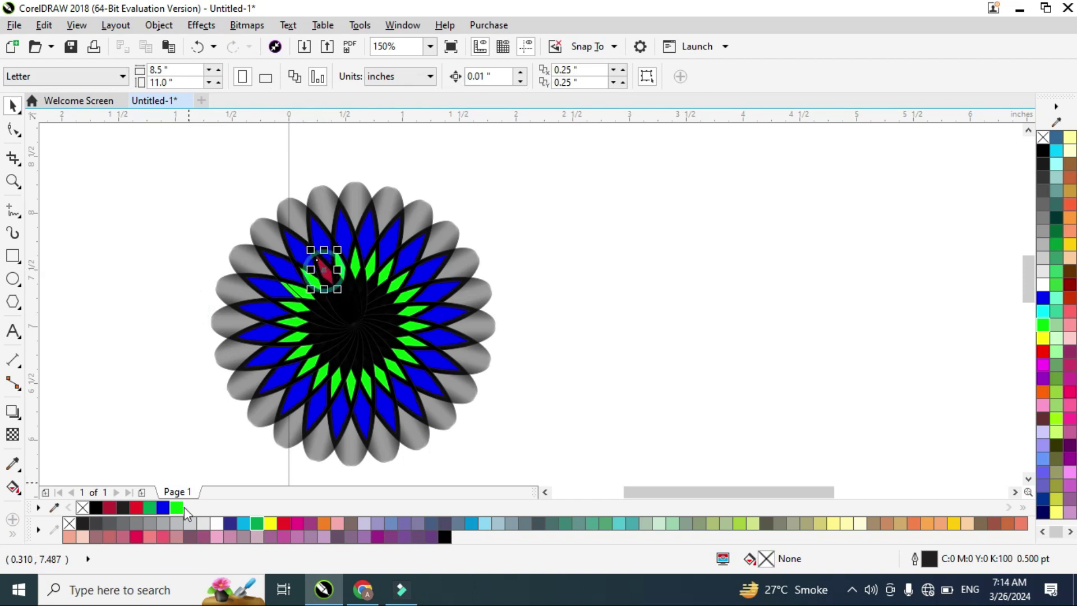
{"action": "left_click", "coordinate": [176, 510]}
{"action": "left_click", "coordinate": [178, 337]}
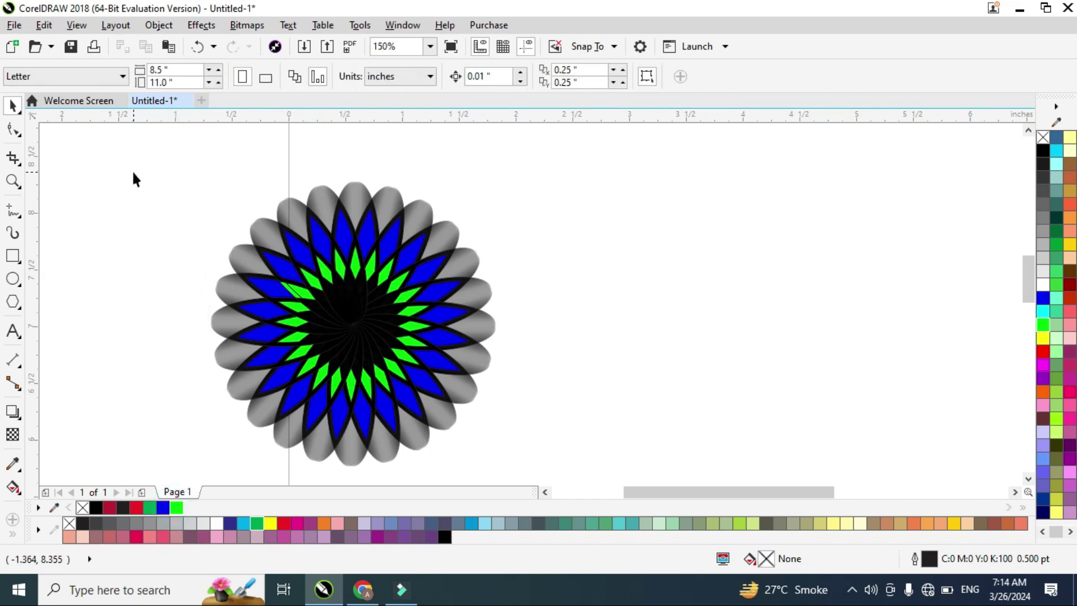